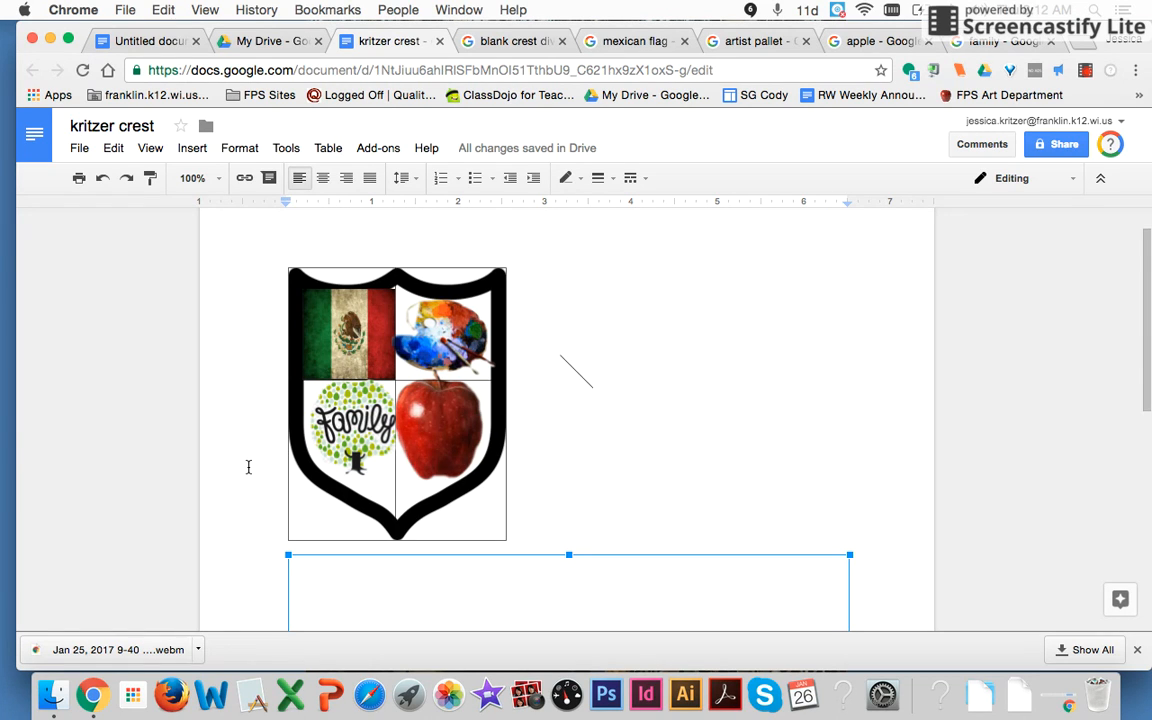
Step: Check the layering notes document, then create a new blank Google Docs document from My Drive
left_click(140, 45)
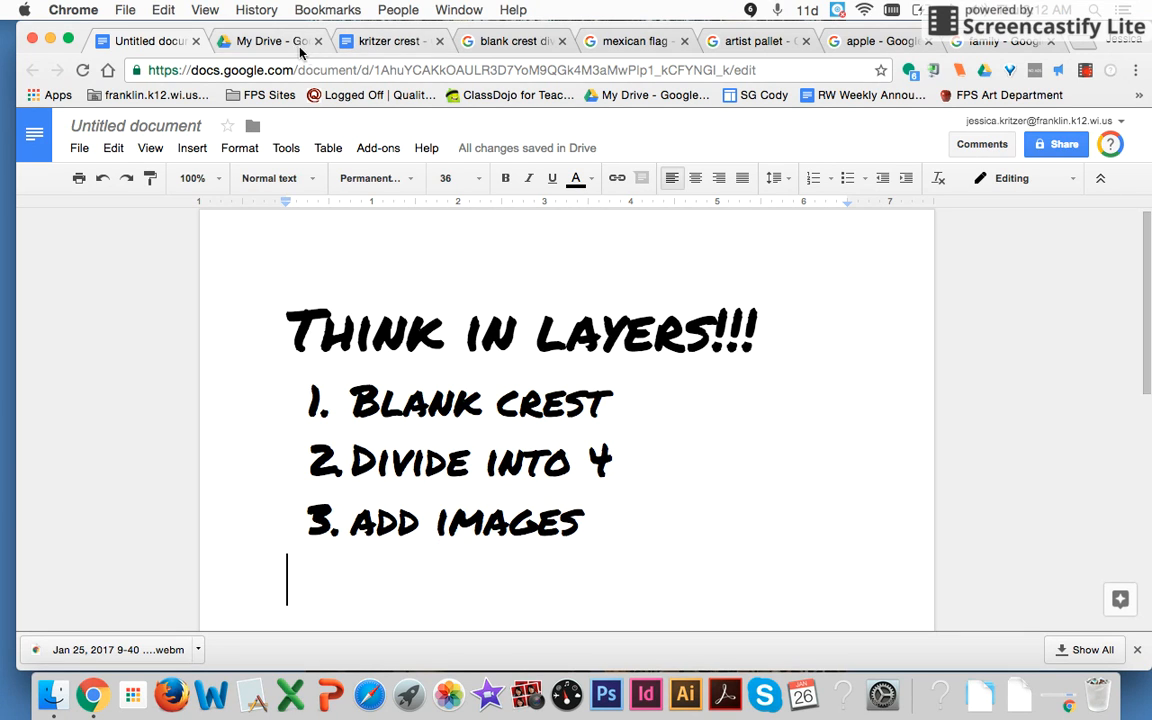
left_click(274, 41)
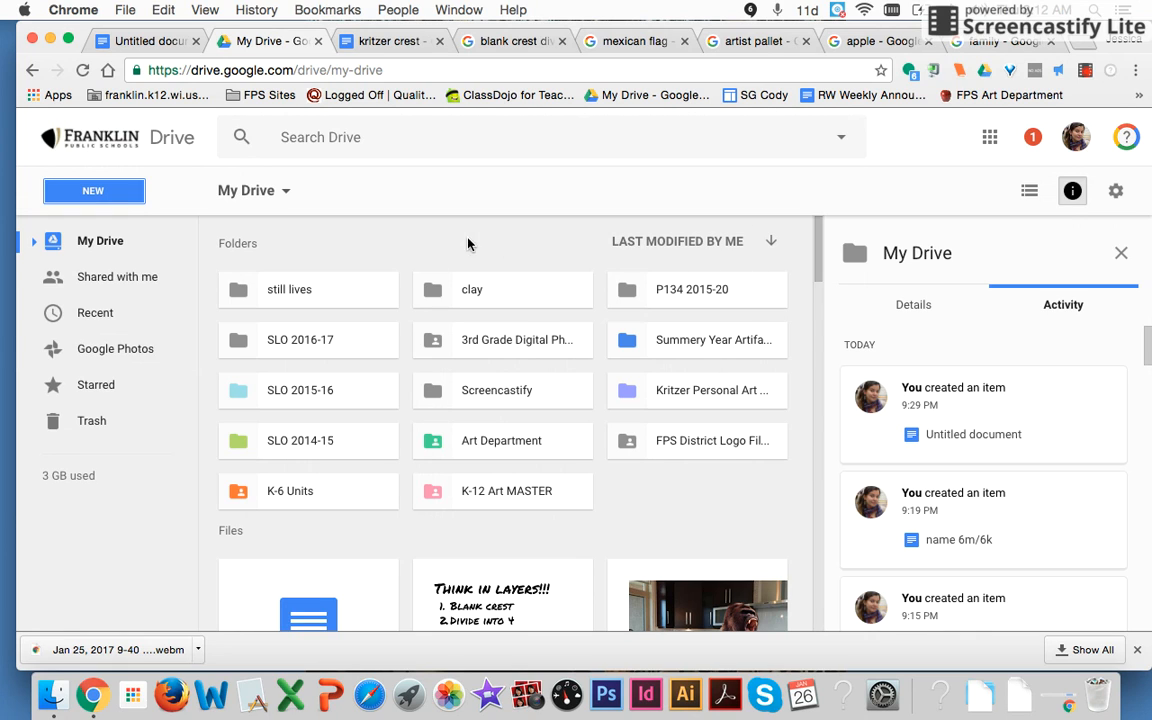
left_click(110, 196)
left_click(125, 346)
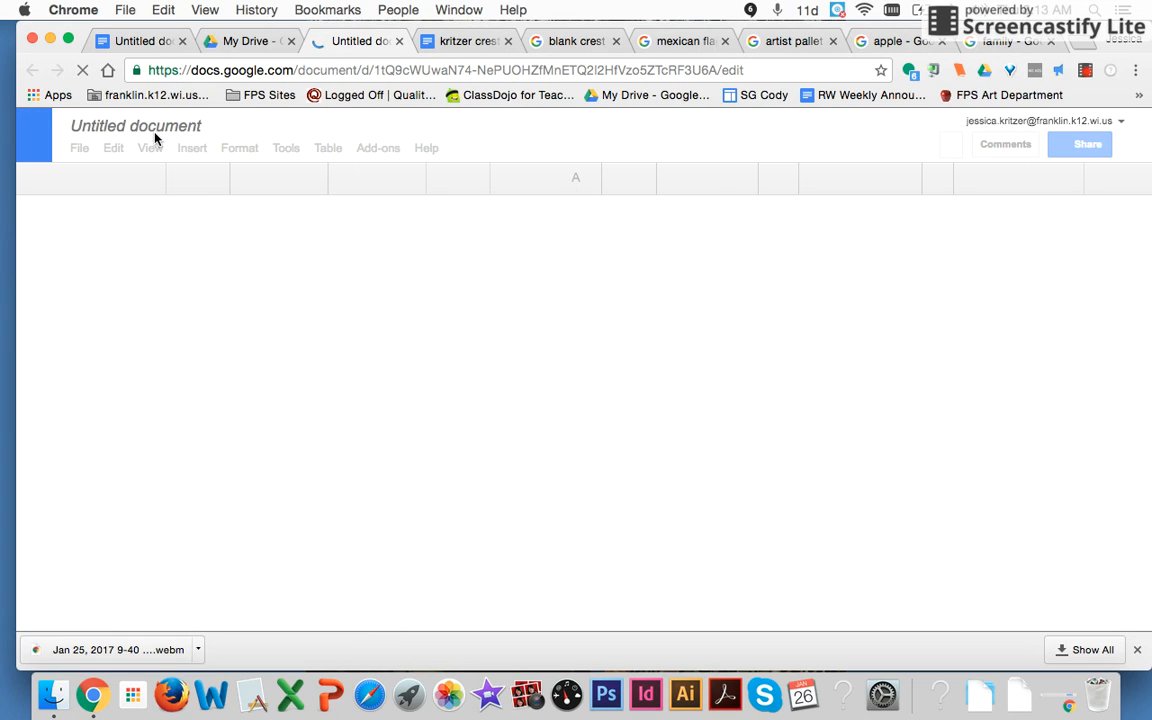
Step: Rename the new untitled document as crest
left_click(103, 126)
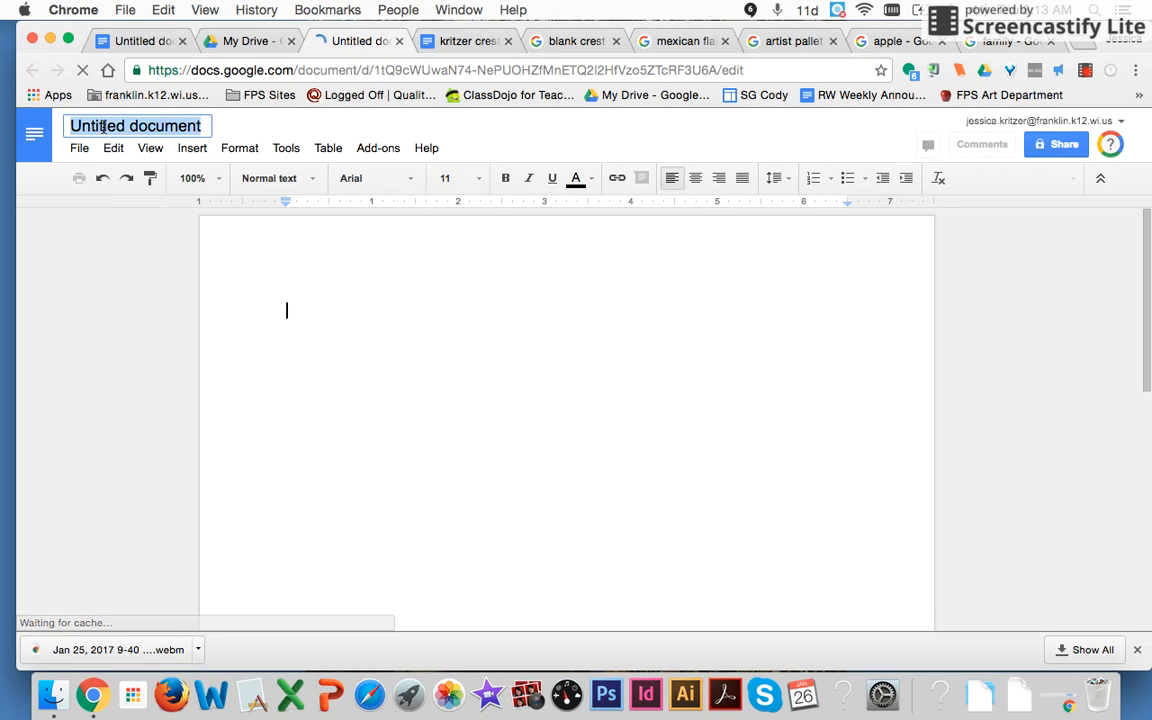
left_click(103, 126)
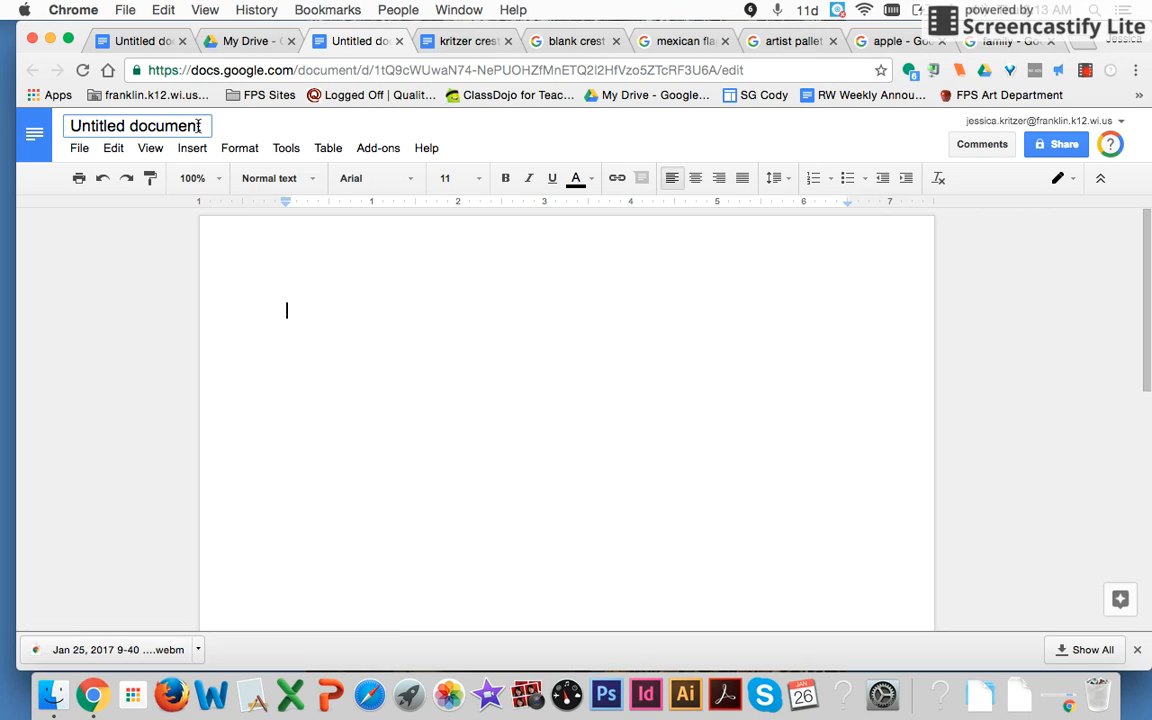
left_click_drag(205, 126, 30, 118)
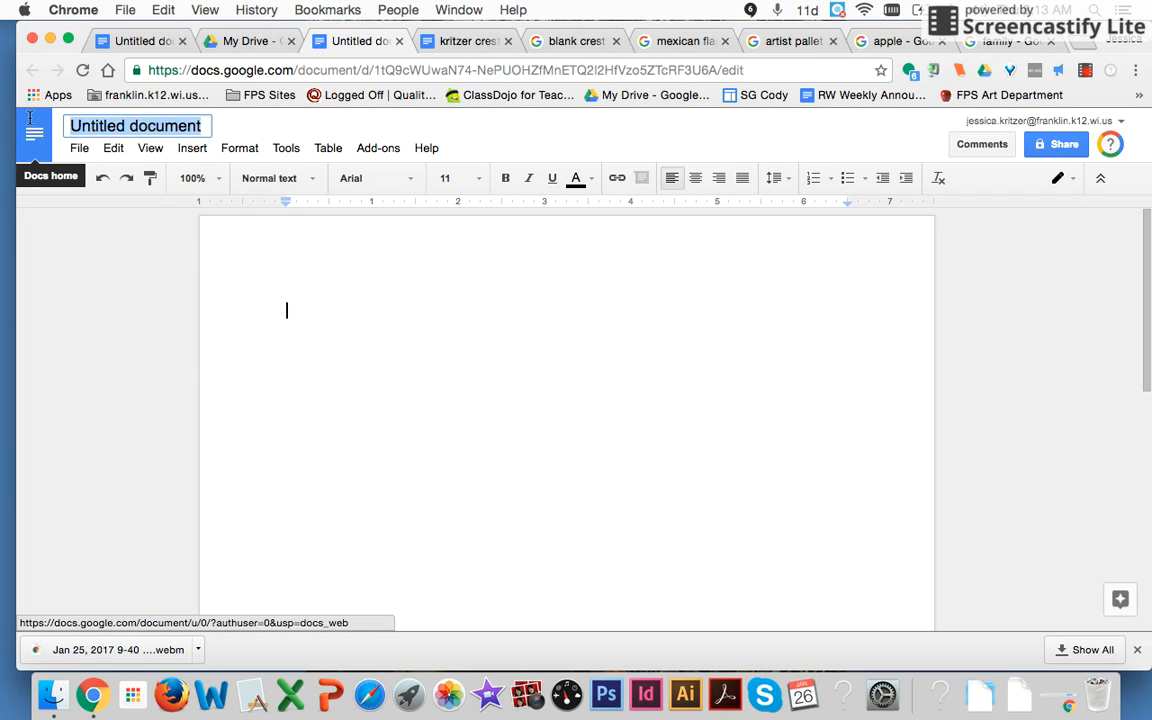
type("crest")
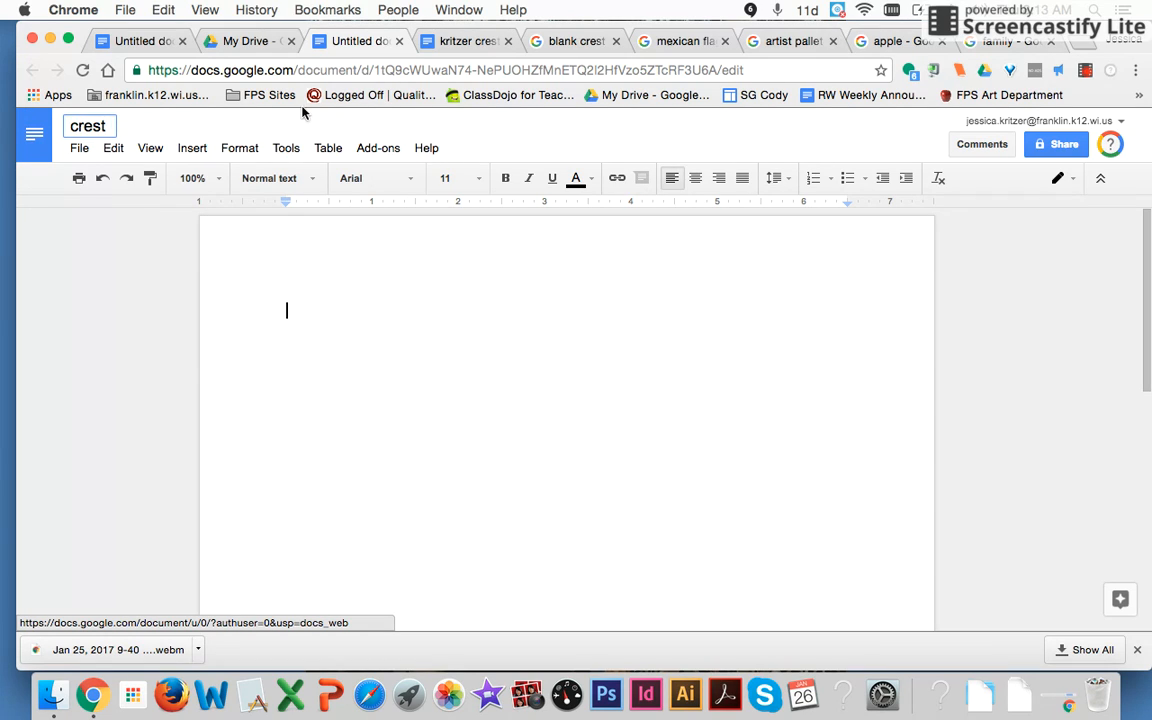
left_click(502, 325)
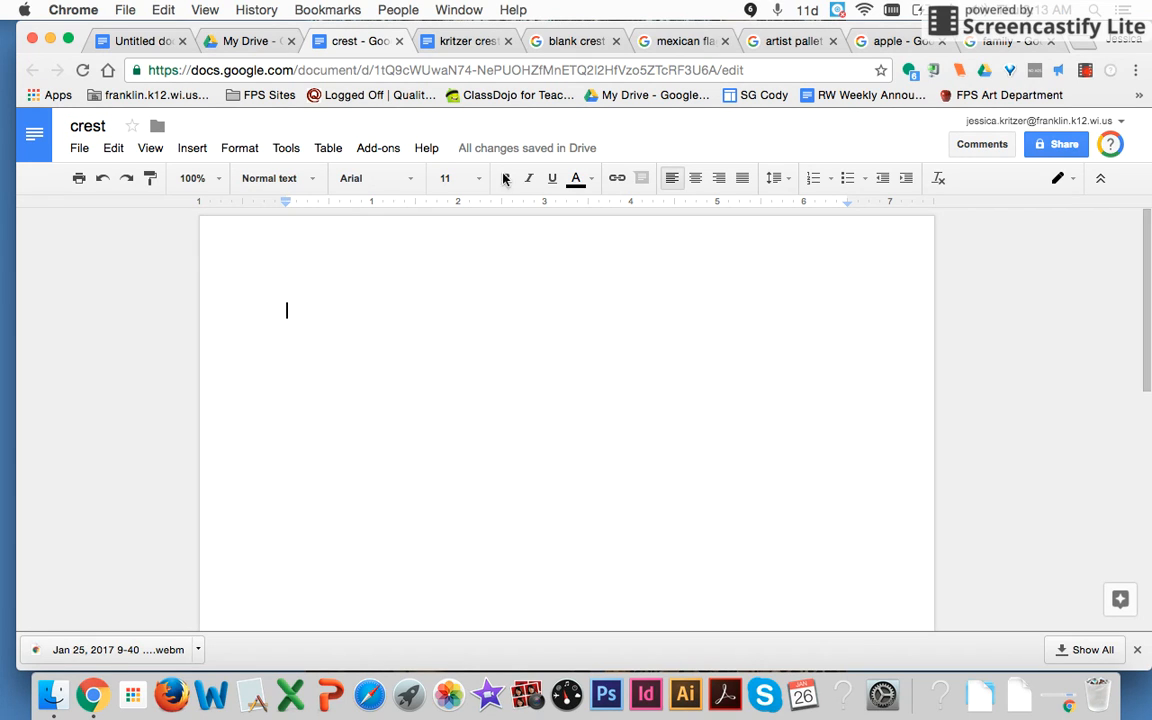
Step: Find the blank shield with a ribbon banner in the blank crest image results and capture its enlarged preview as a screenshot
left_click(572, 42)
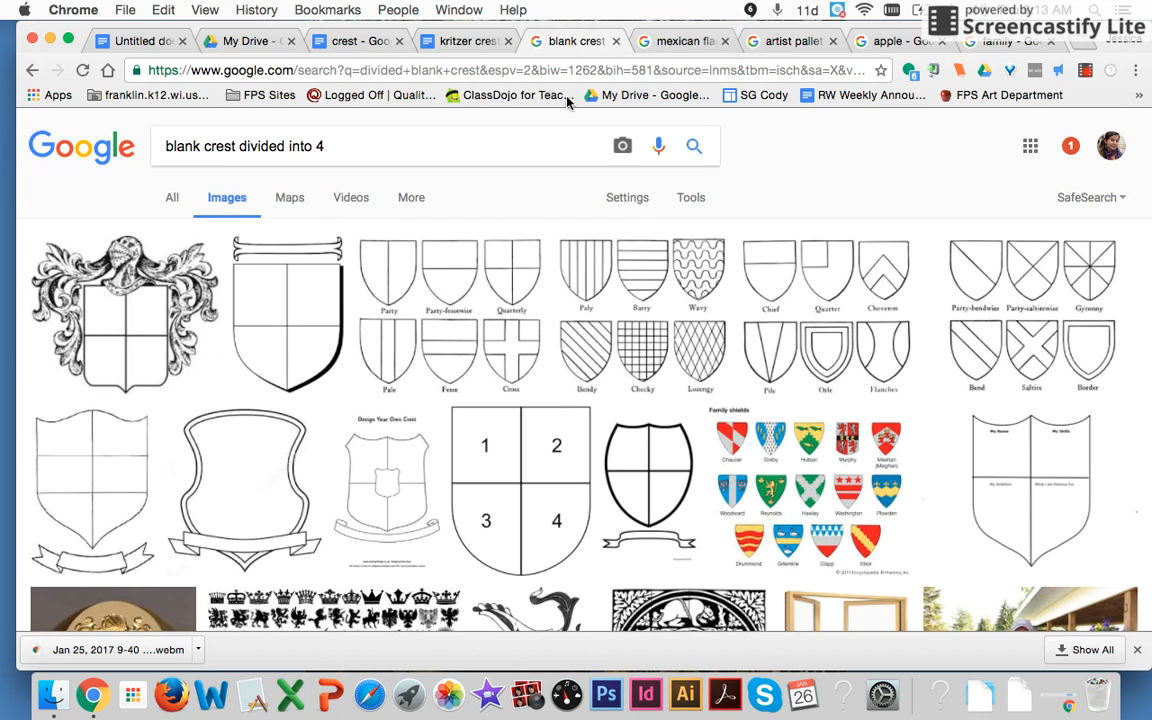
scroll(583, 290, "down", 2)
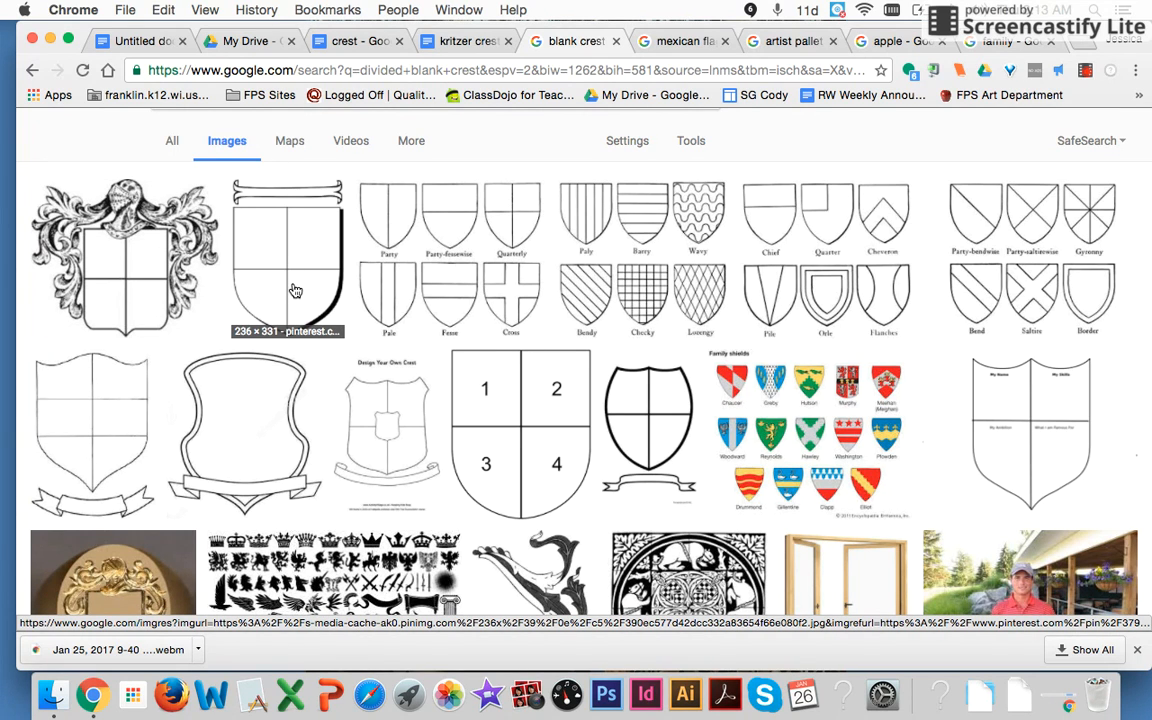
scroll(295, 290, "down", 1)
scroll(295, 290, "down", 3)
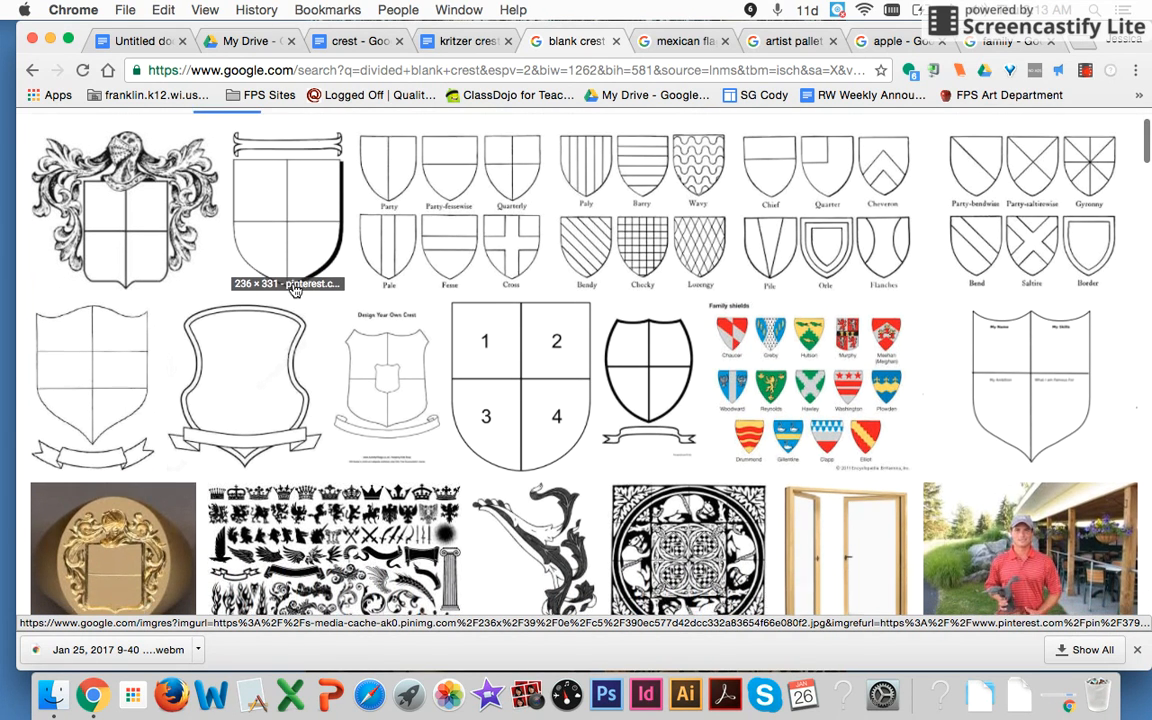
scroll(471, 353, "down", 10)
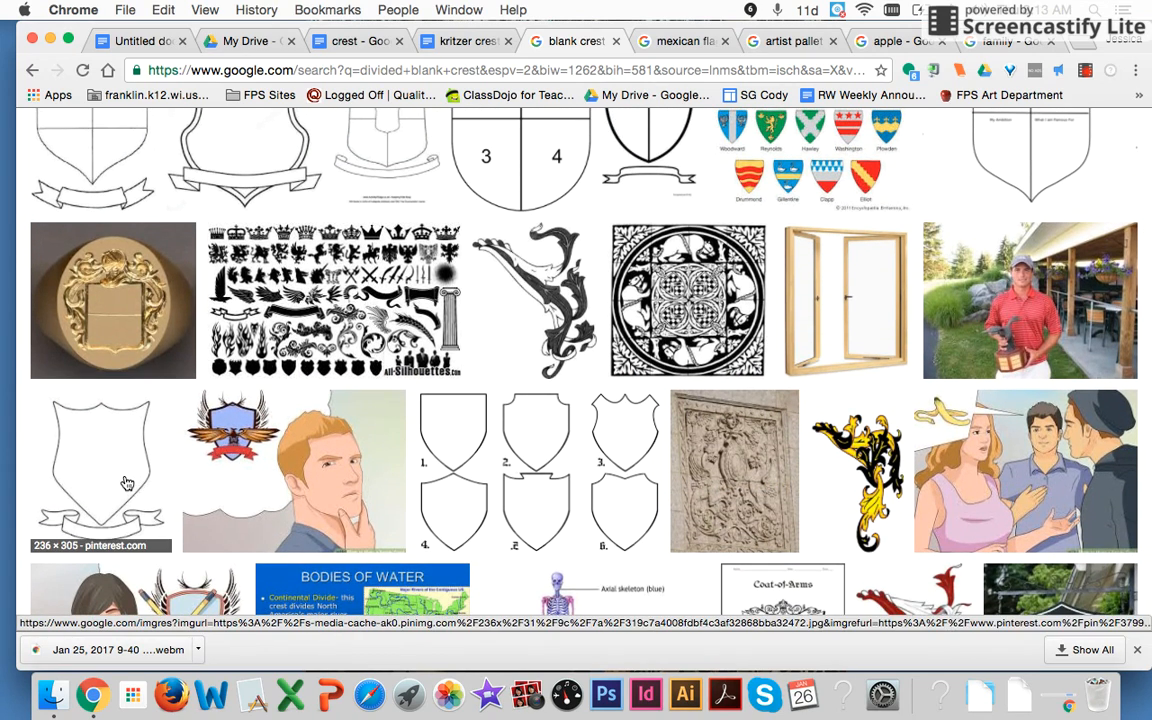
left_click(127, 484)
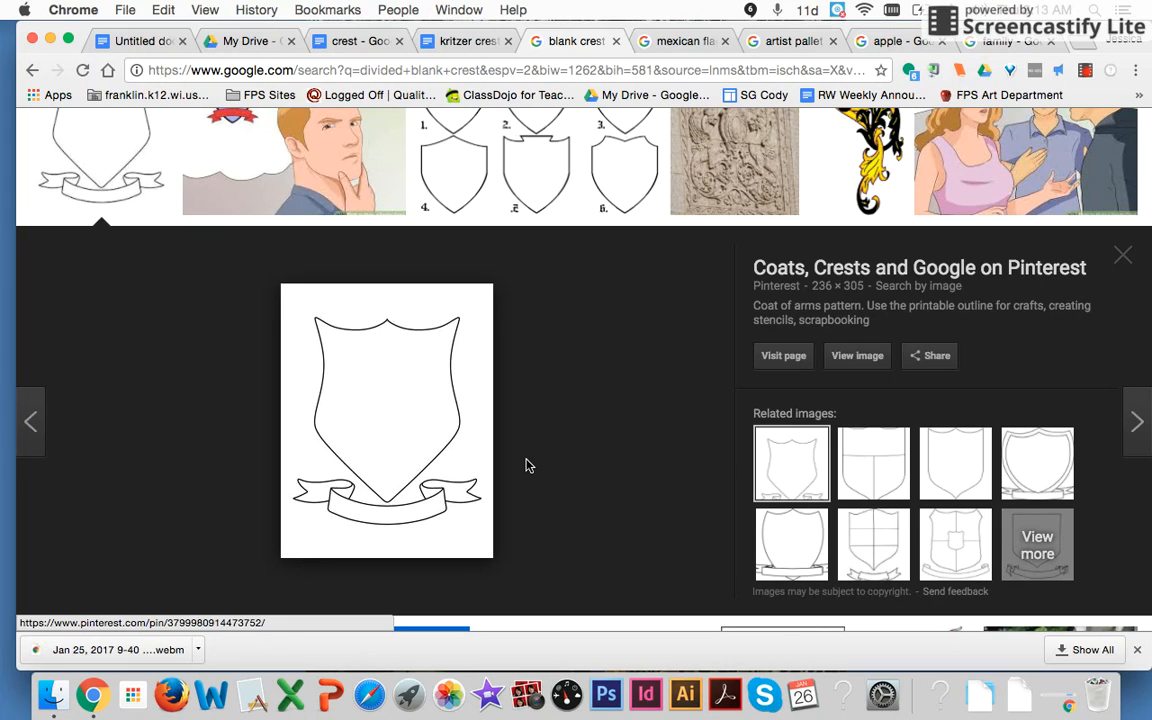
key("super+shift+4")
left_click_drag(282, 286, 493, 558)
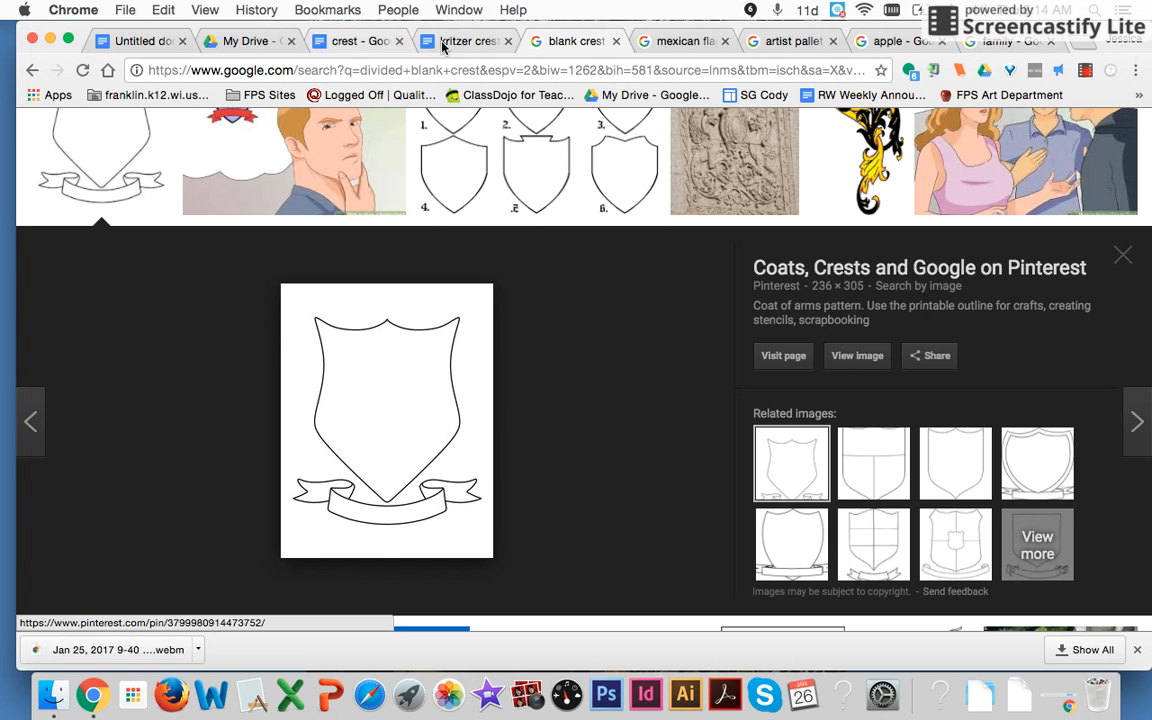
Step: Search the web for photo editor befunky in a new tab and open the BeFunky Photo Editor, closing its ad
left_click(1077, 45)
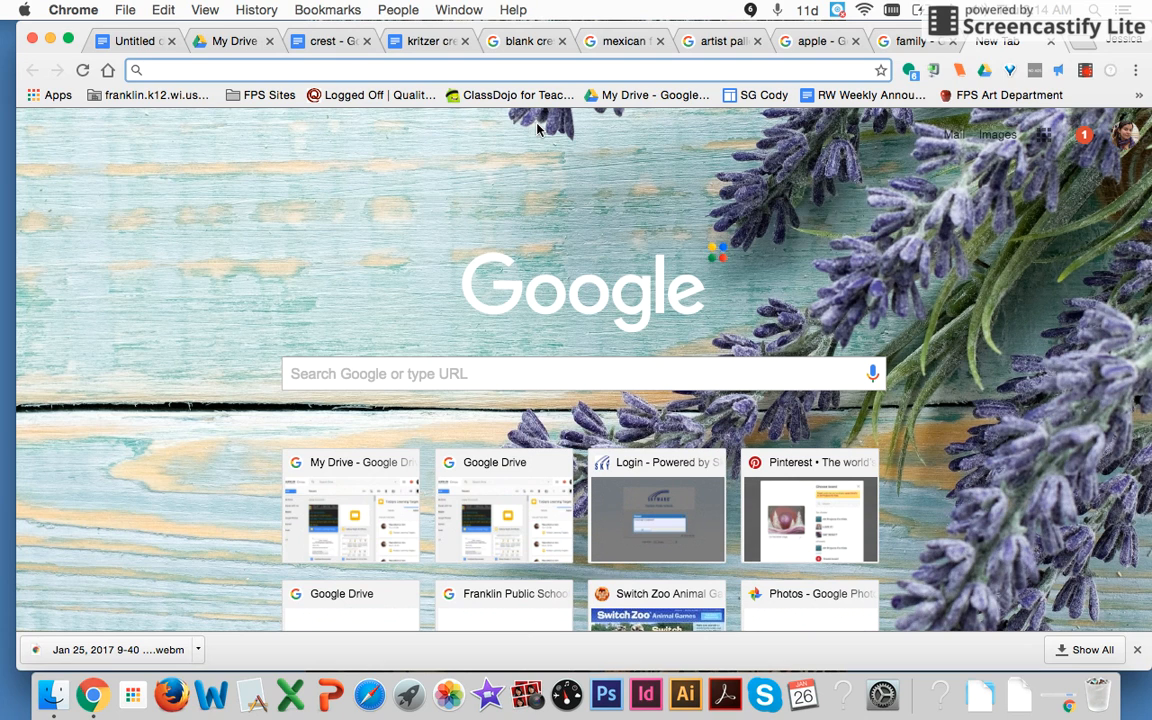
type("photo editor befunky")
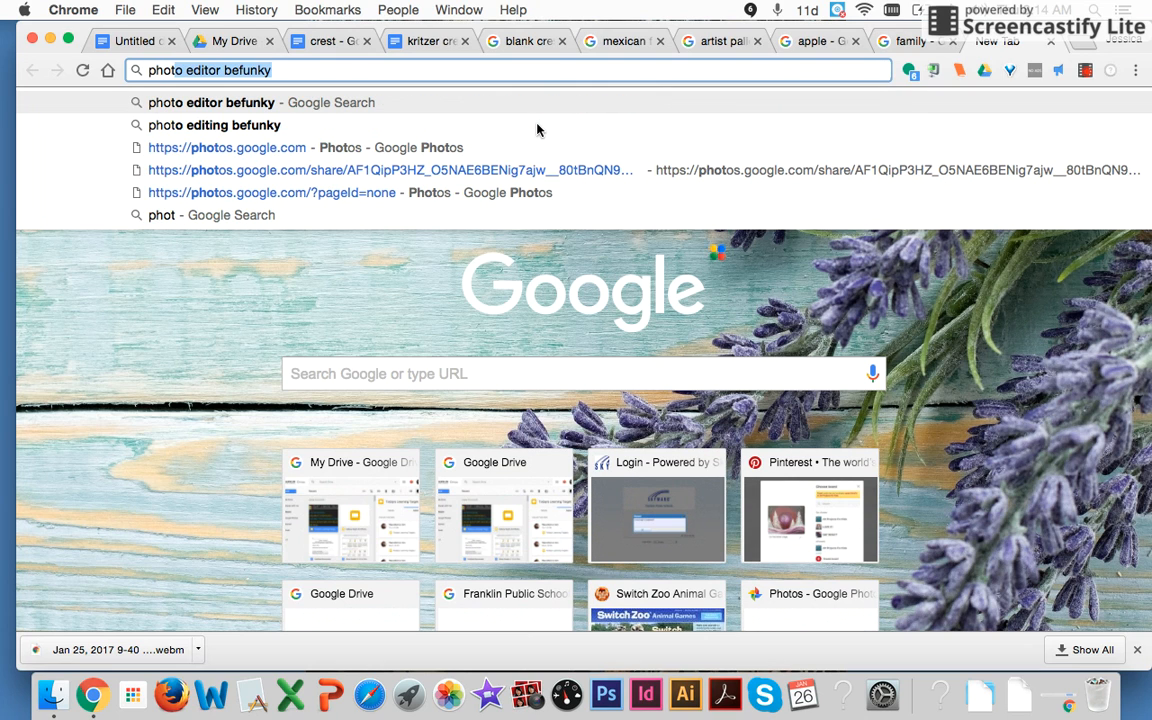
key("Return")
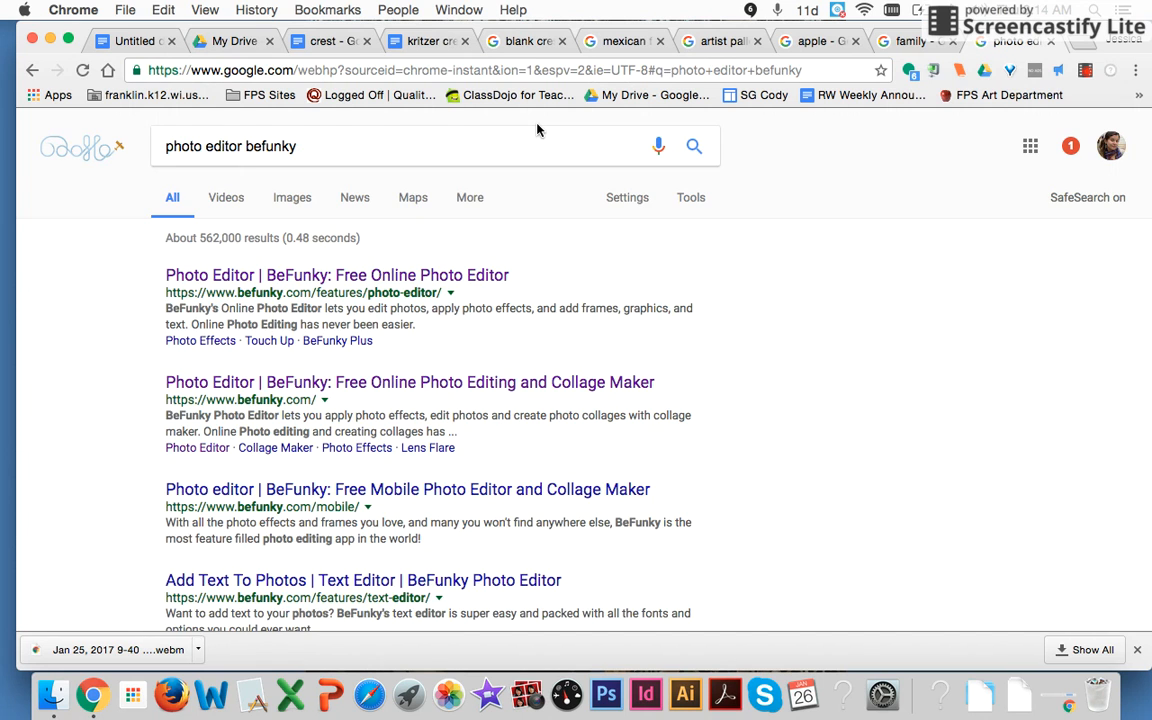
left_click(320, 284)
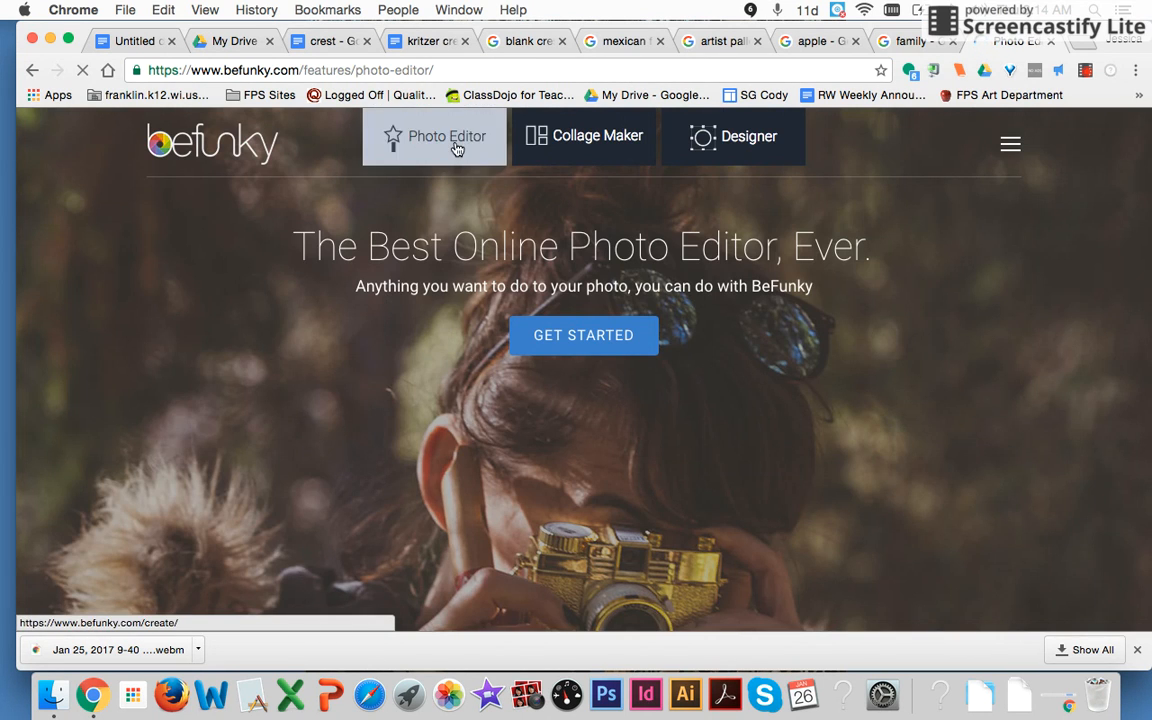
left_click(456, 148)
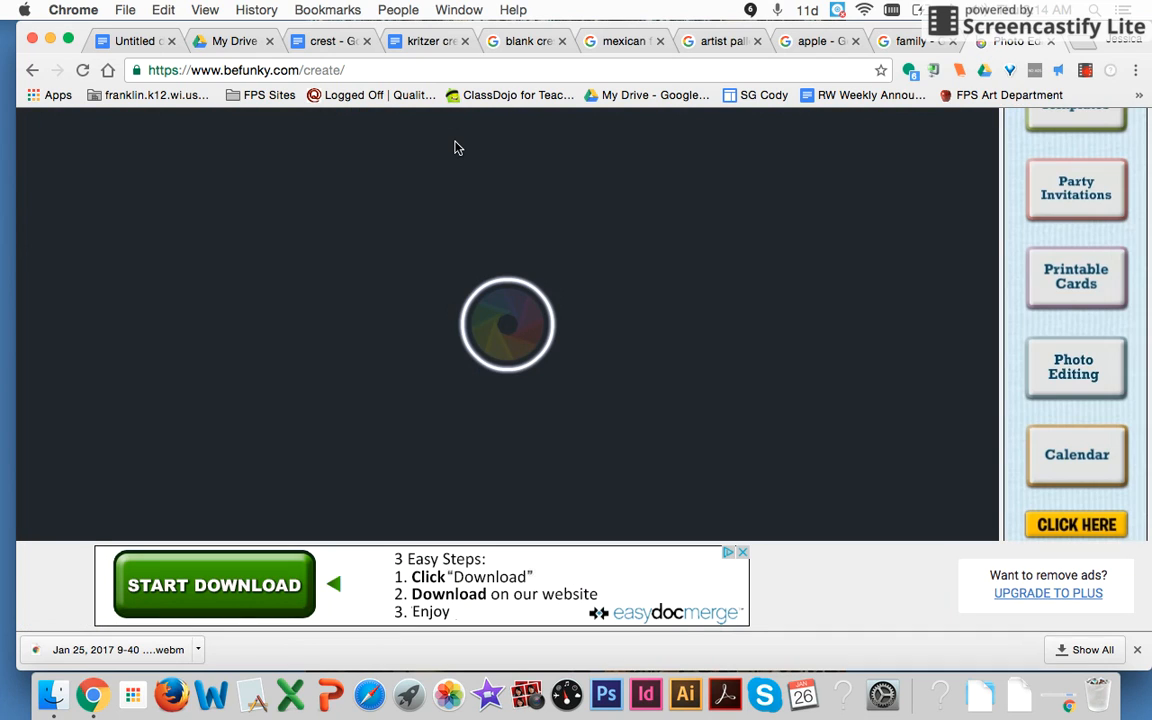
left_click(742, 553)
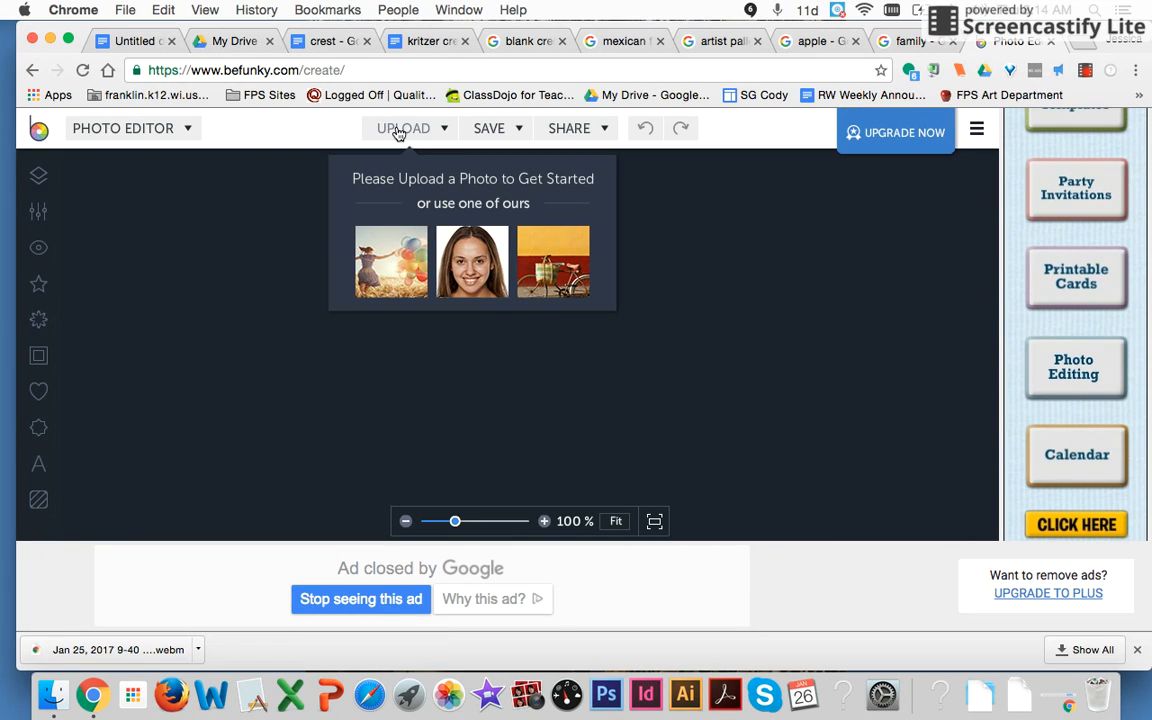
Step: Upload the crest screenshot taken at 8.13.57 AM from the computer's Desktop into the photo editor
left_click(398, 131)
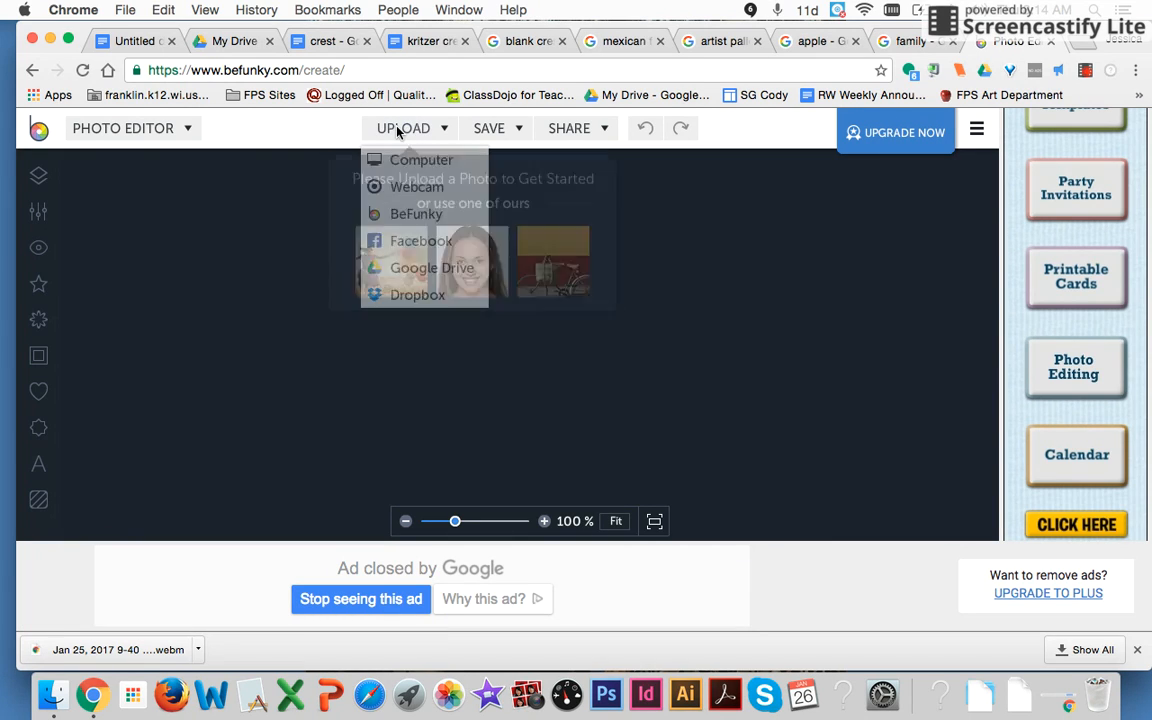
left_click(432, 163)
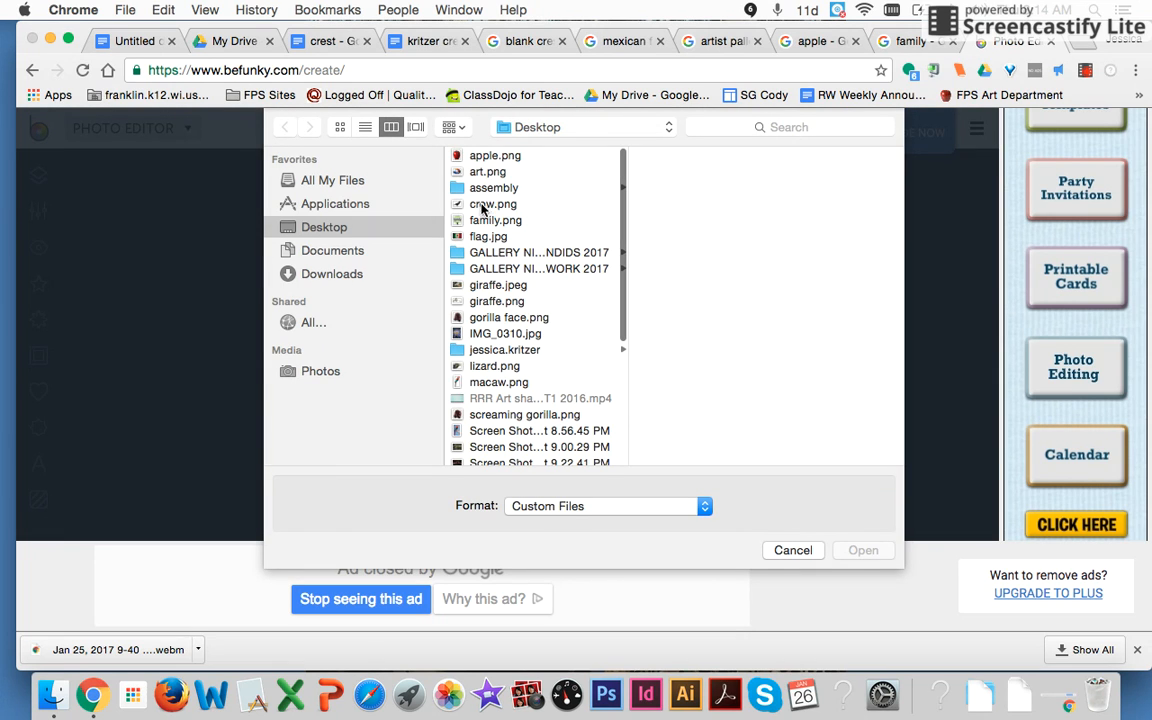
scroll(531, 369, "down", 10)
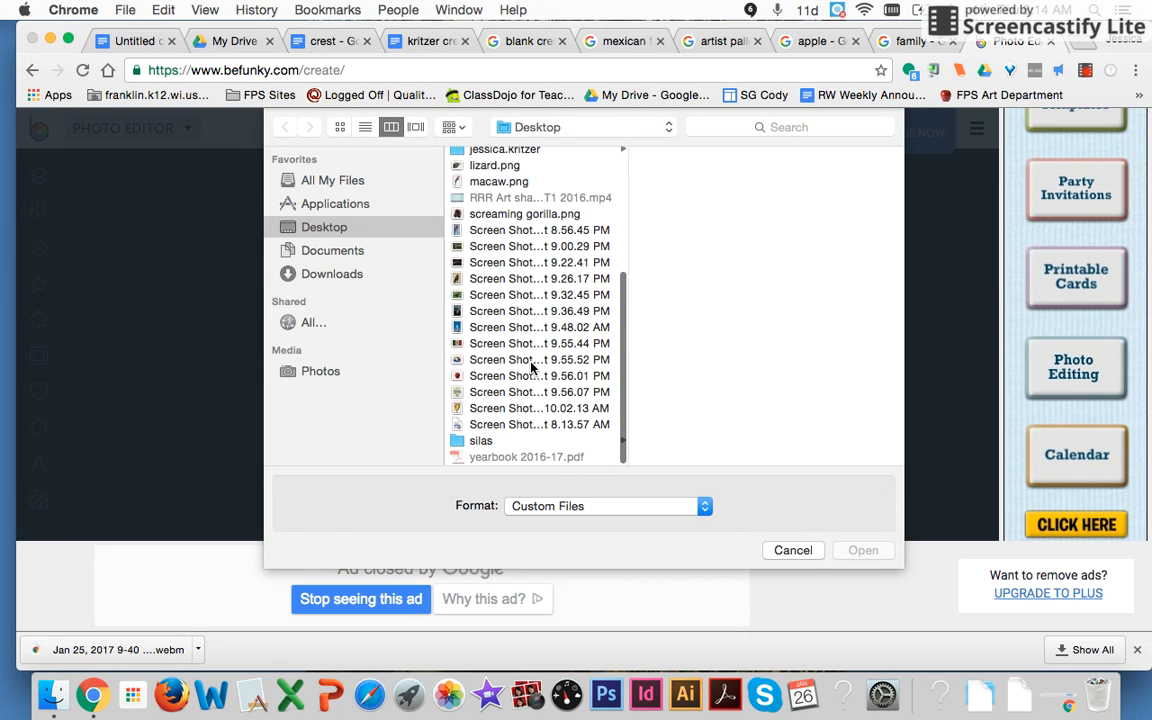
left_click(531, 425)
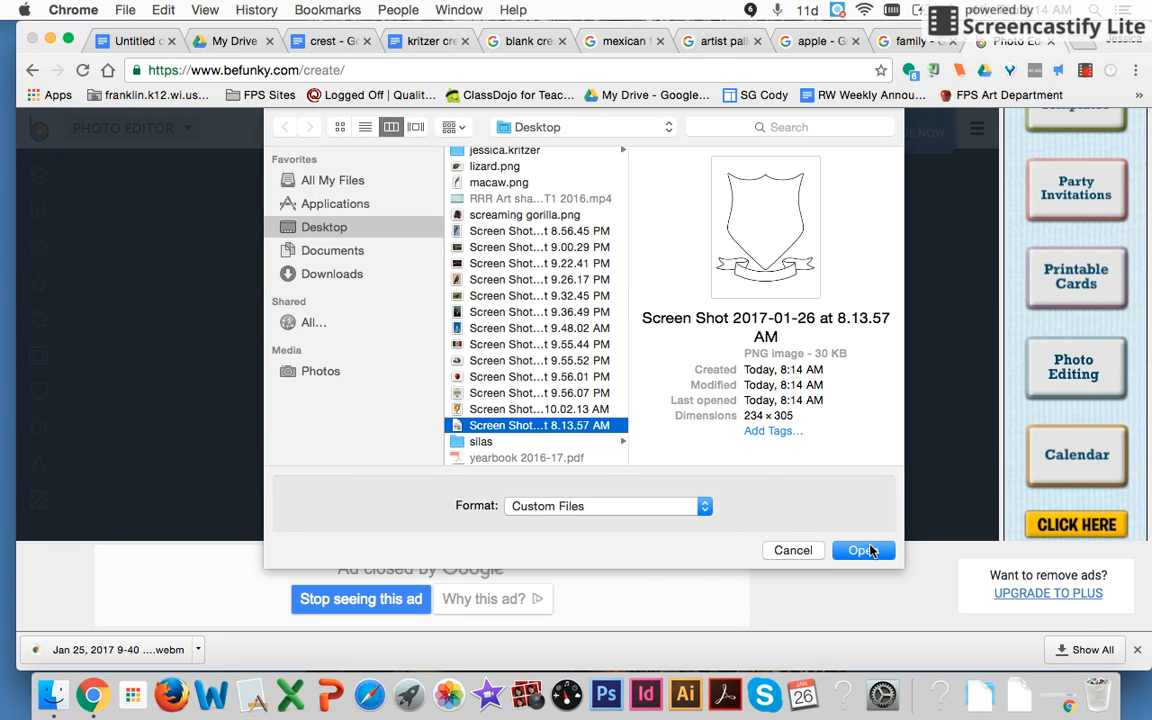
left_click(866, 550)
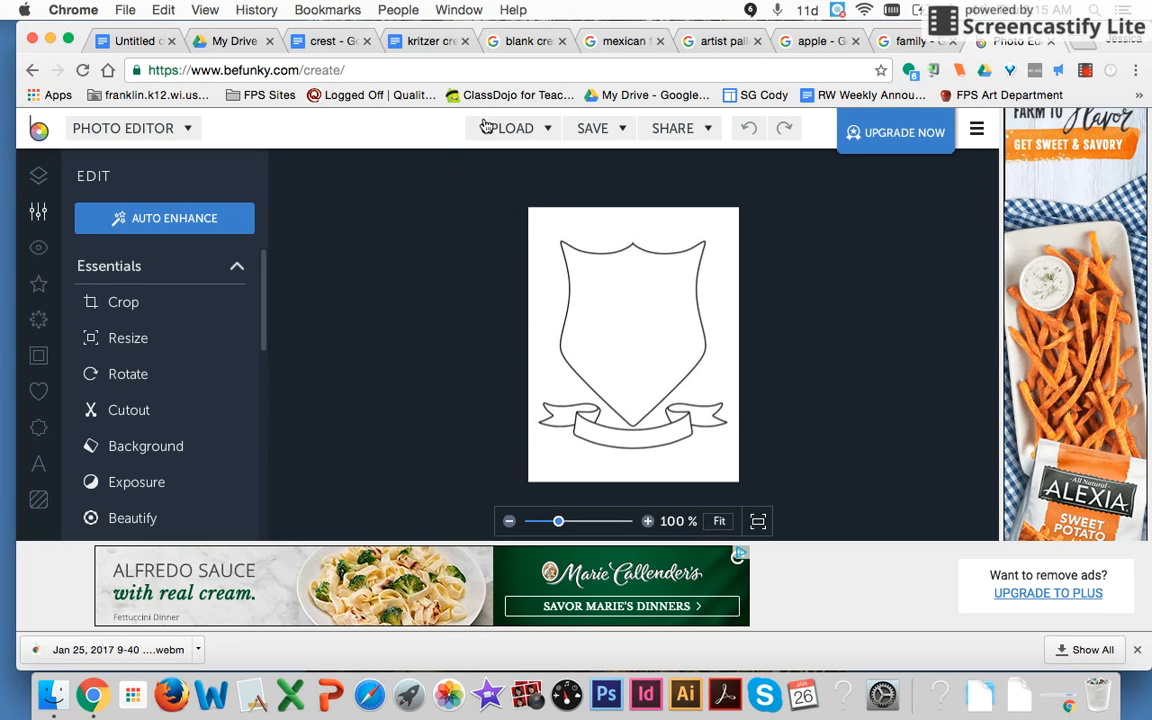
Step: Return to the crest document in Google Docs and start a new drawing in it
left_click(337, 44)
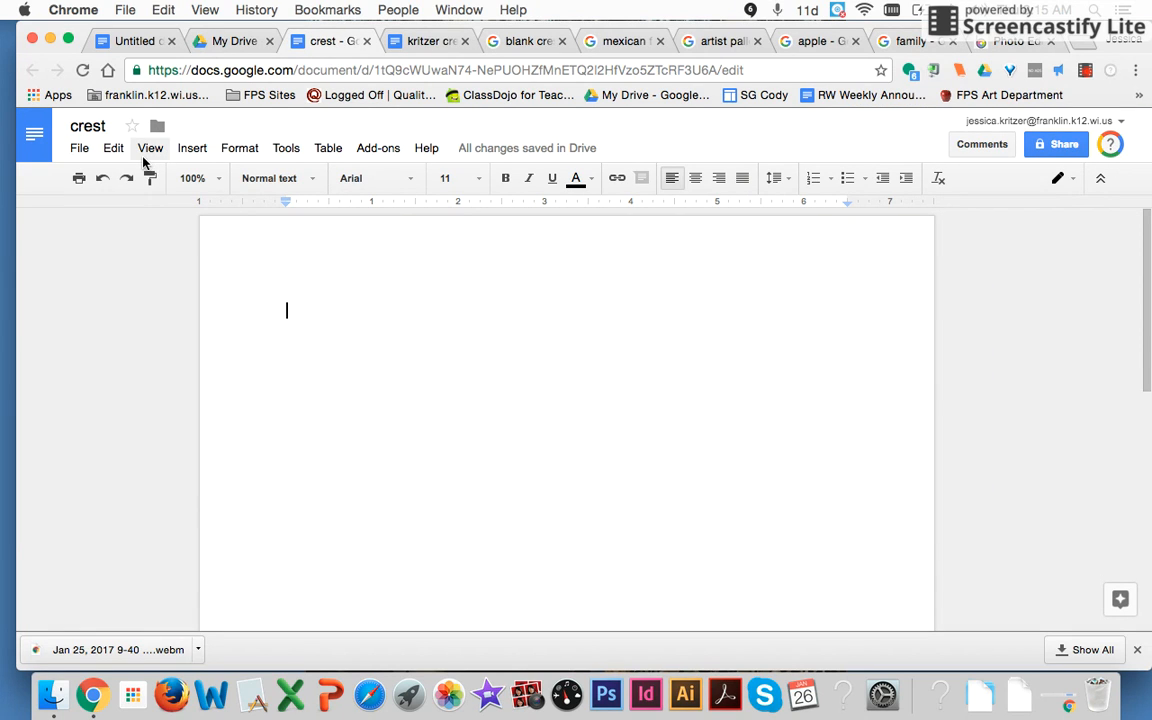
left_click(190, 152)
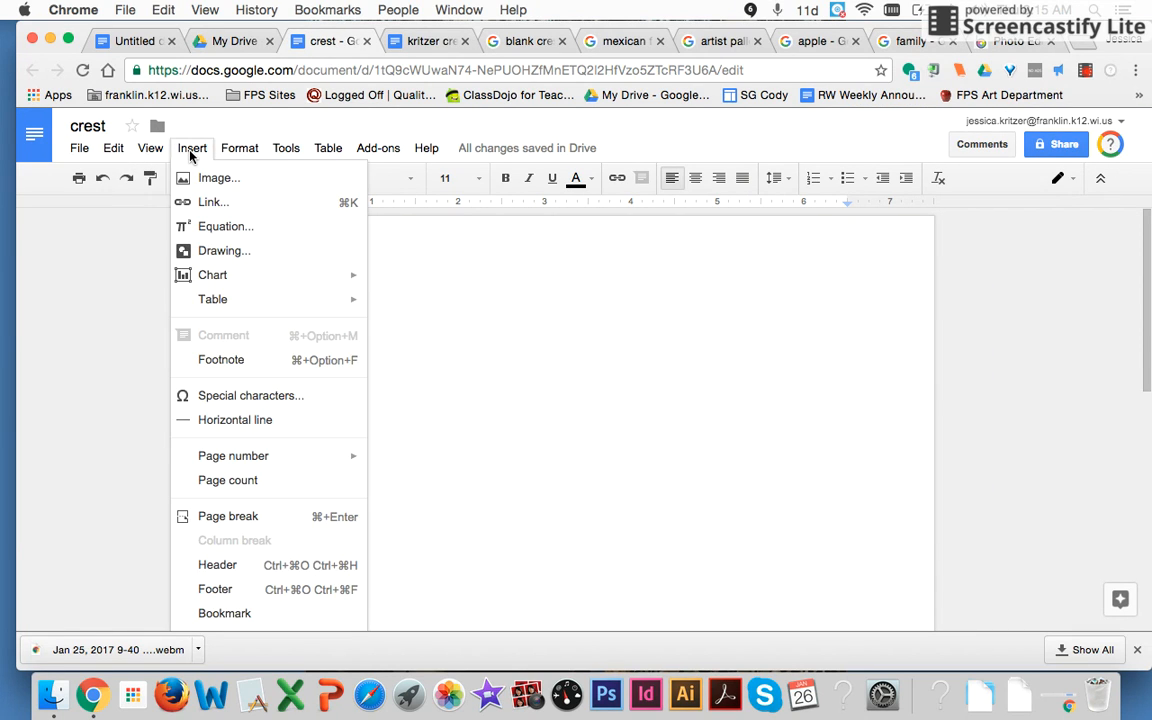
left_click(279, 256)
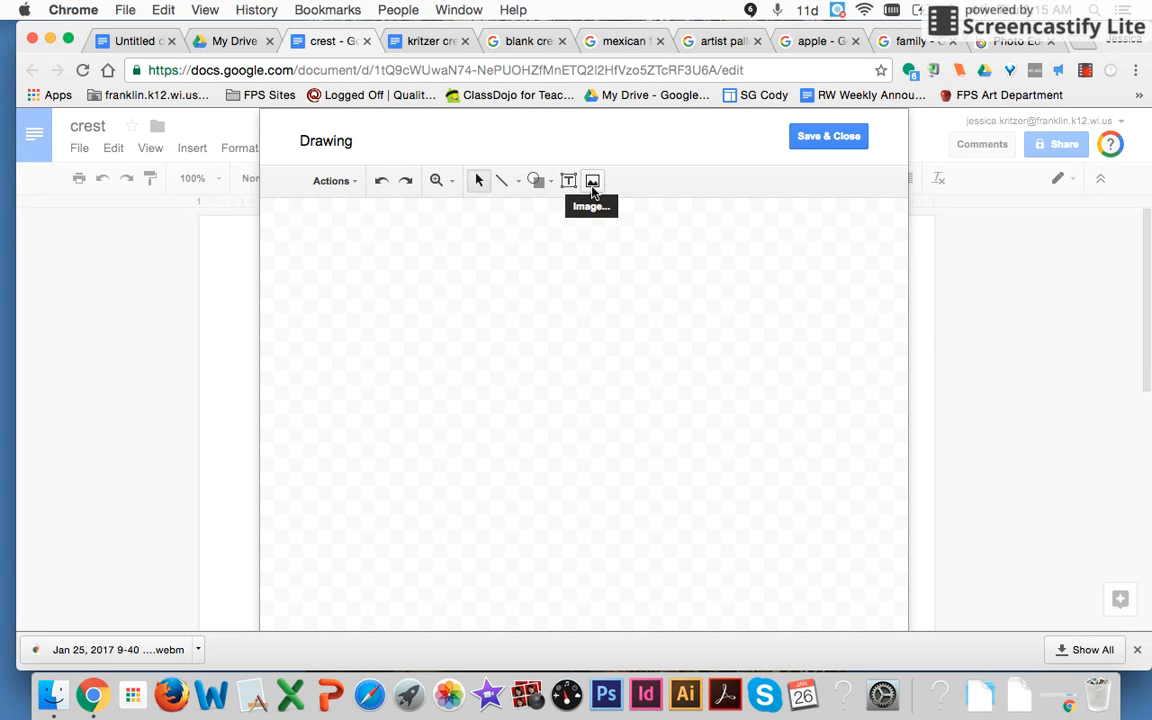
Step: Insert the Desktop screenshot from 8.13.57 AM into the drawing and enlarge the crest image to fill the canvas height
left_click(592, 182)
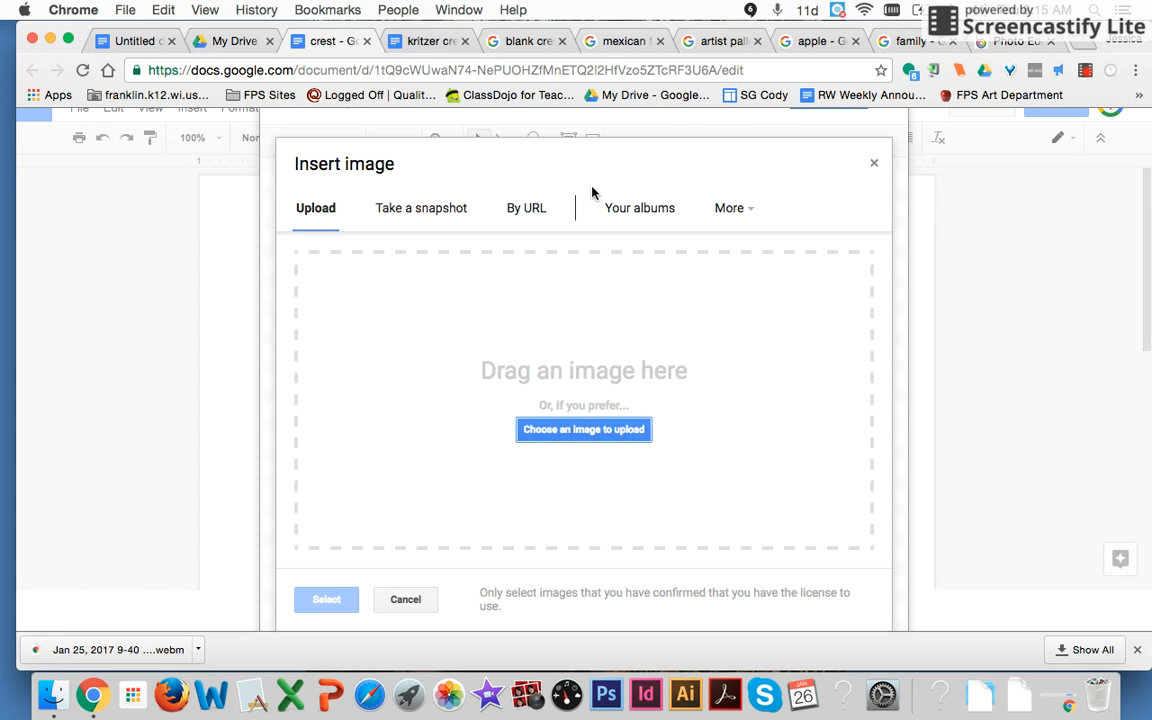
left_click(556, 440)
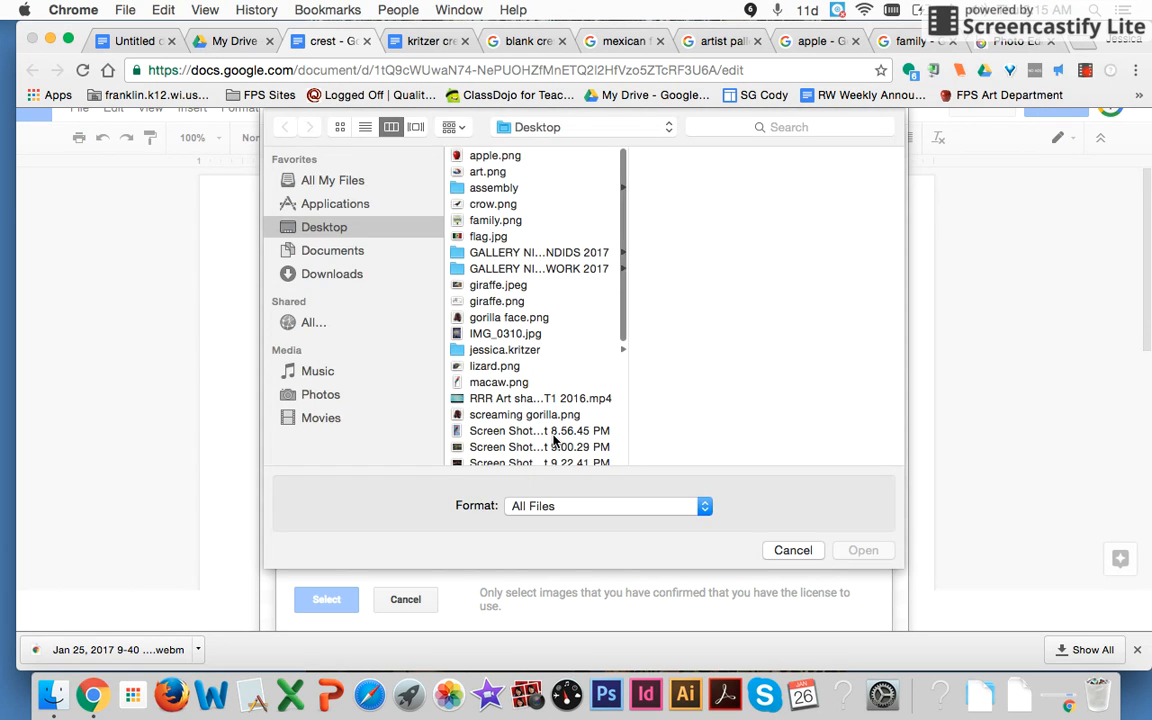
scroll(555, 441, "down", 5)
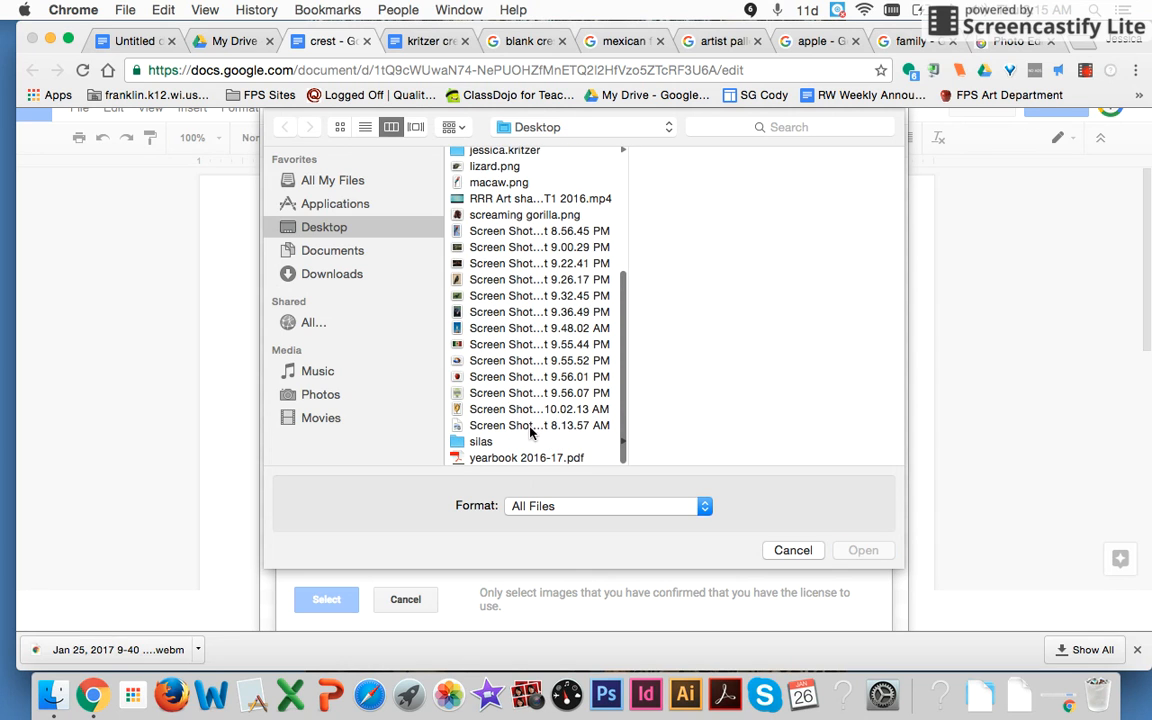
left_click(531, 428)
left_click(852, 551)
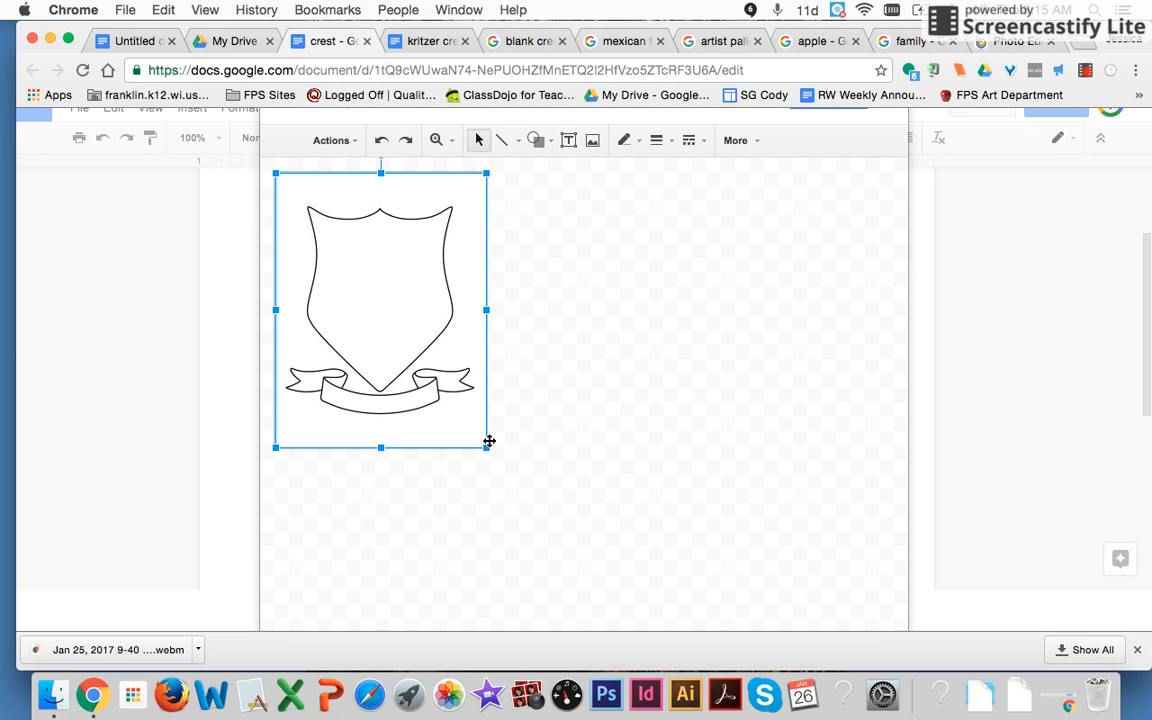
left_click_drag(487, 451, 617, 532)
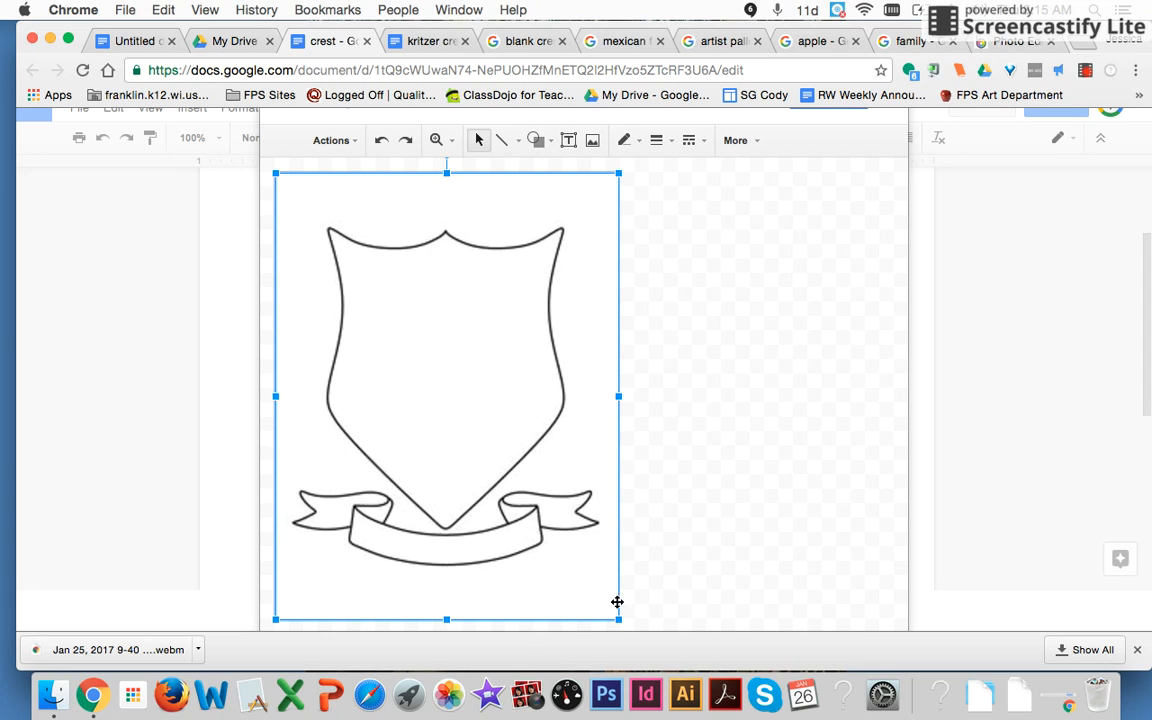
left_click_drag(620, 621, 667, 627)
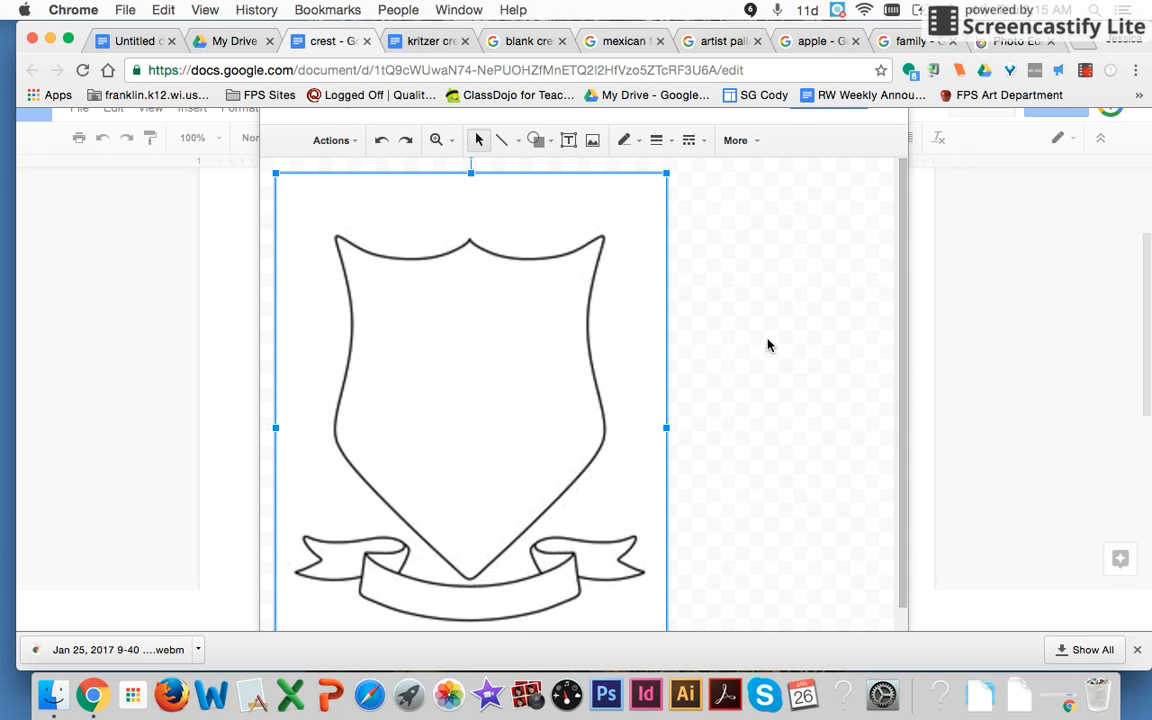
Step: Capture a region screenshot of the enlarged weathered Mexican flag image in the open Mexican flag image search
left_click(607, 42)
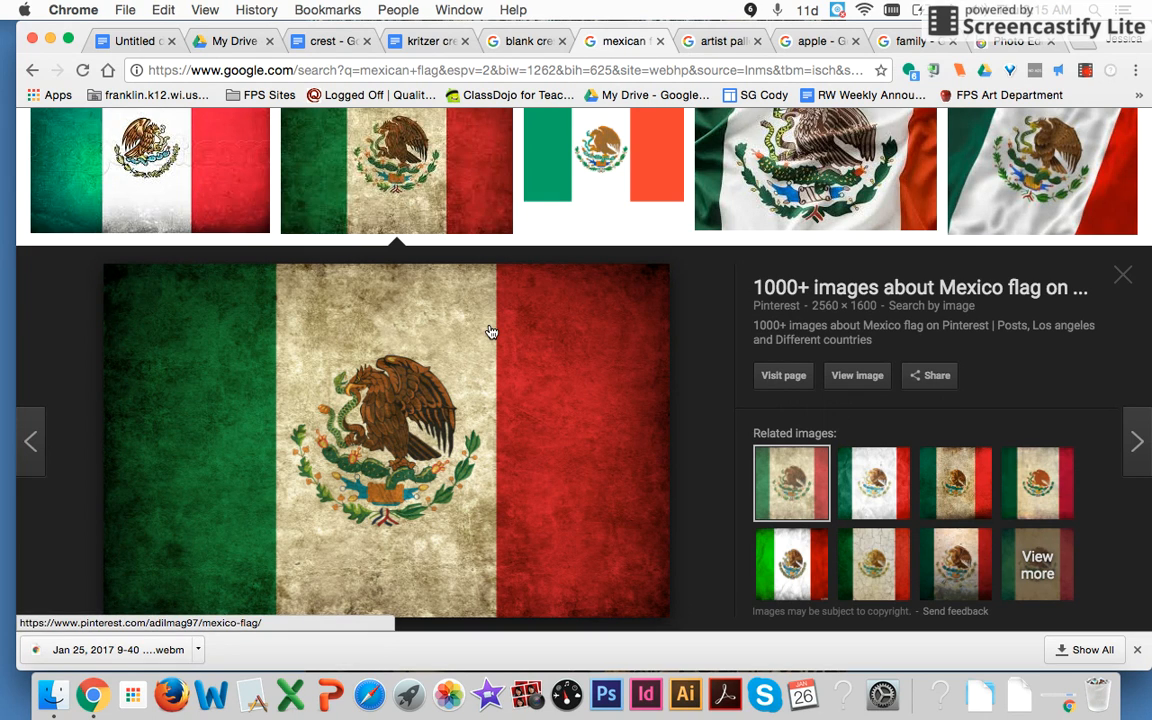
key("super+shift+4")
left_click_drag(104, 268, 668, 622)
Step: Return to the crest drawing and insert the Desktop screenshot of the Mexican flag from 8.15.53 AM
left_click(331, 42)
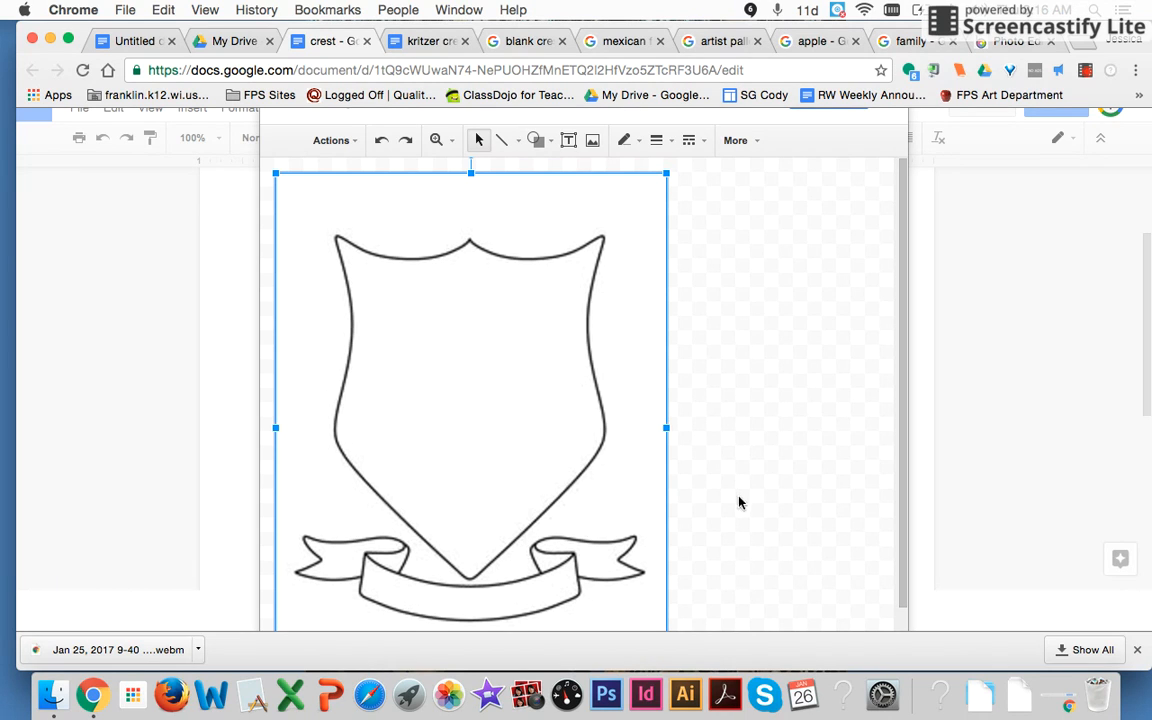
left_click(733, 370)
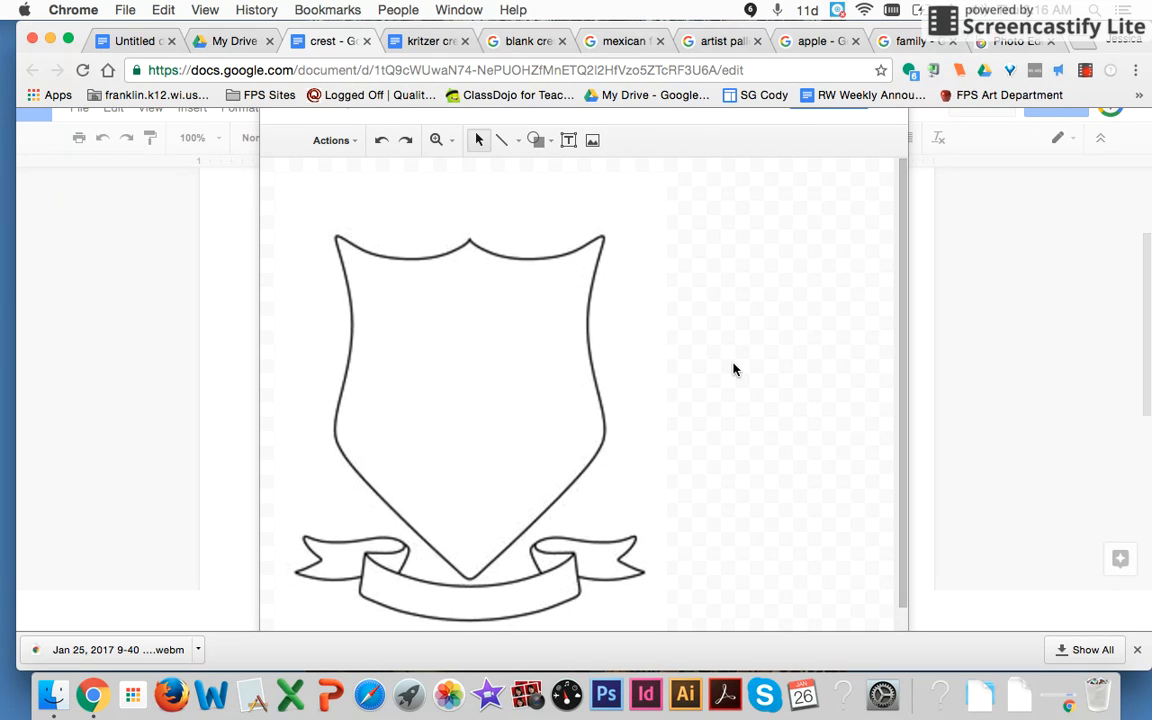
left_click(580, 370)
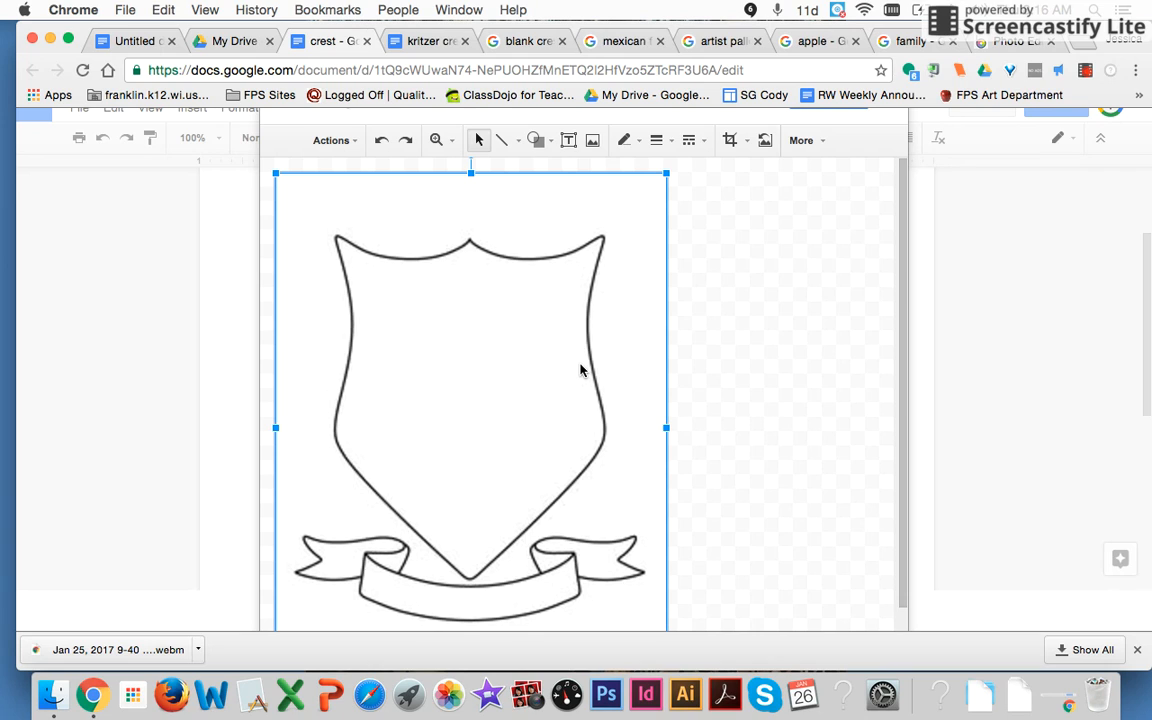
left_click(718, 385)
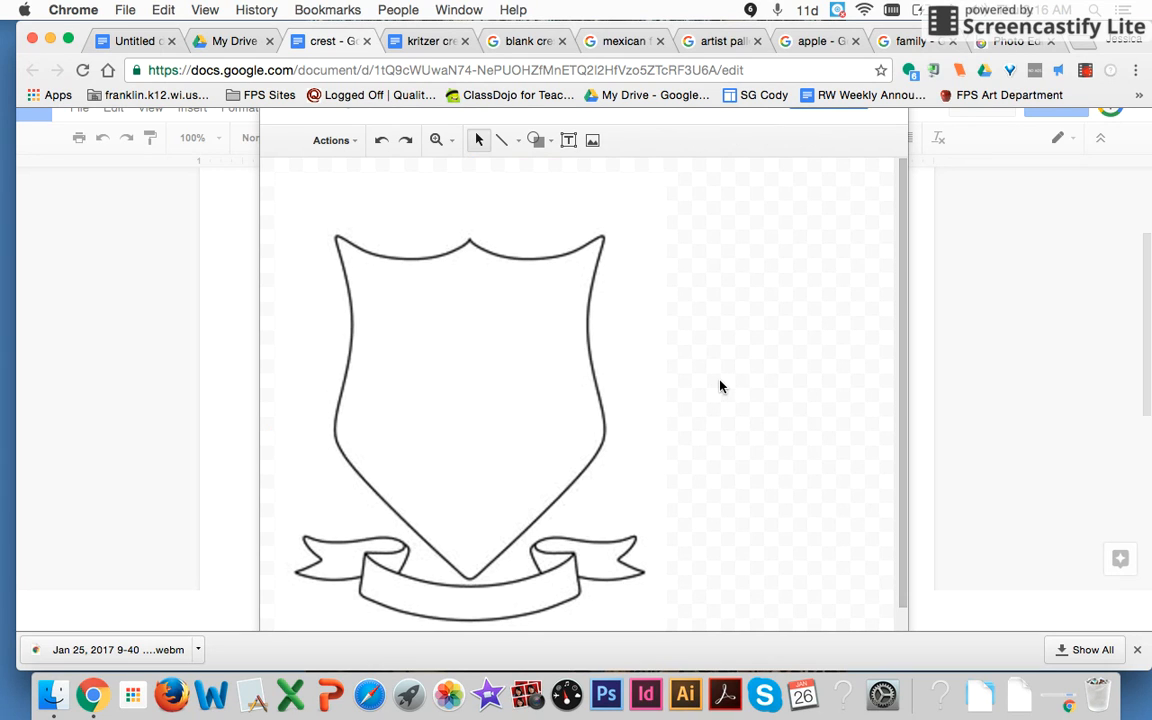
left_click(592, 140)
left_click(561, 429)
scroll(559, 433, "down", 5)
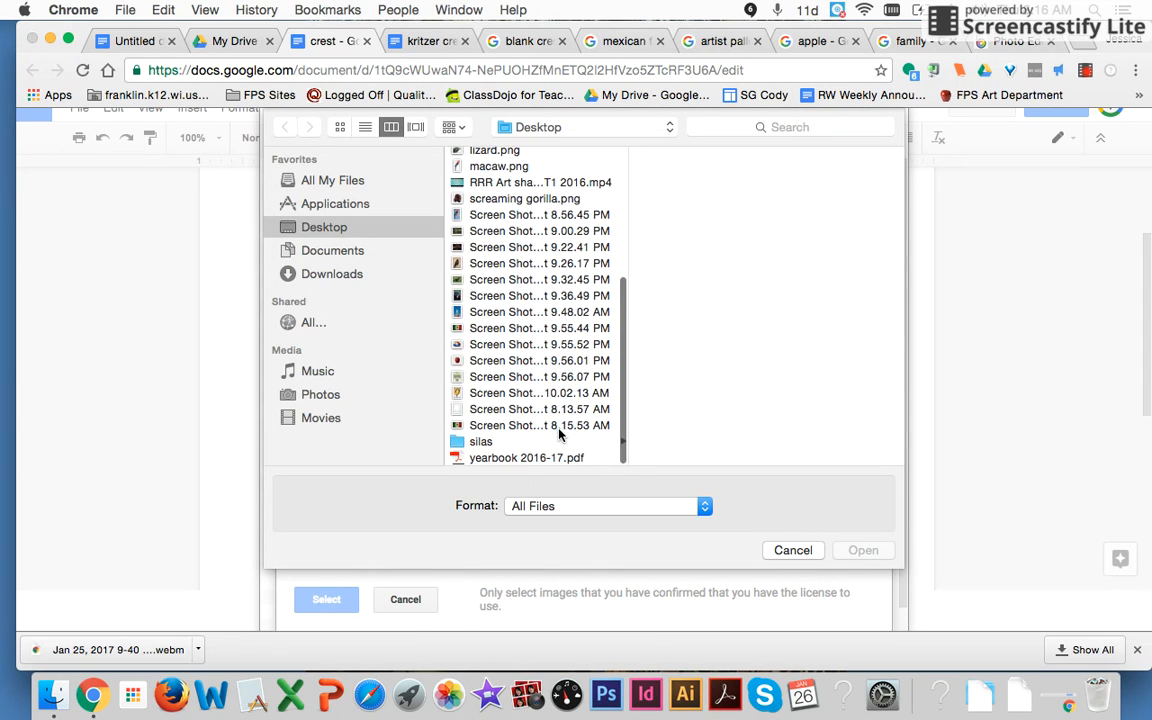
left_click(559, 428)
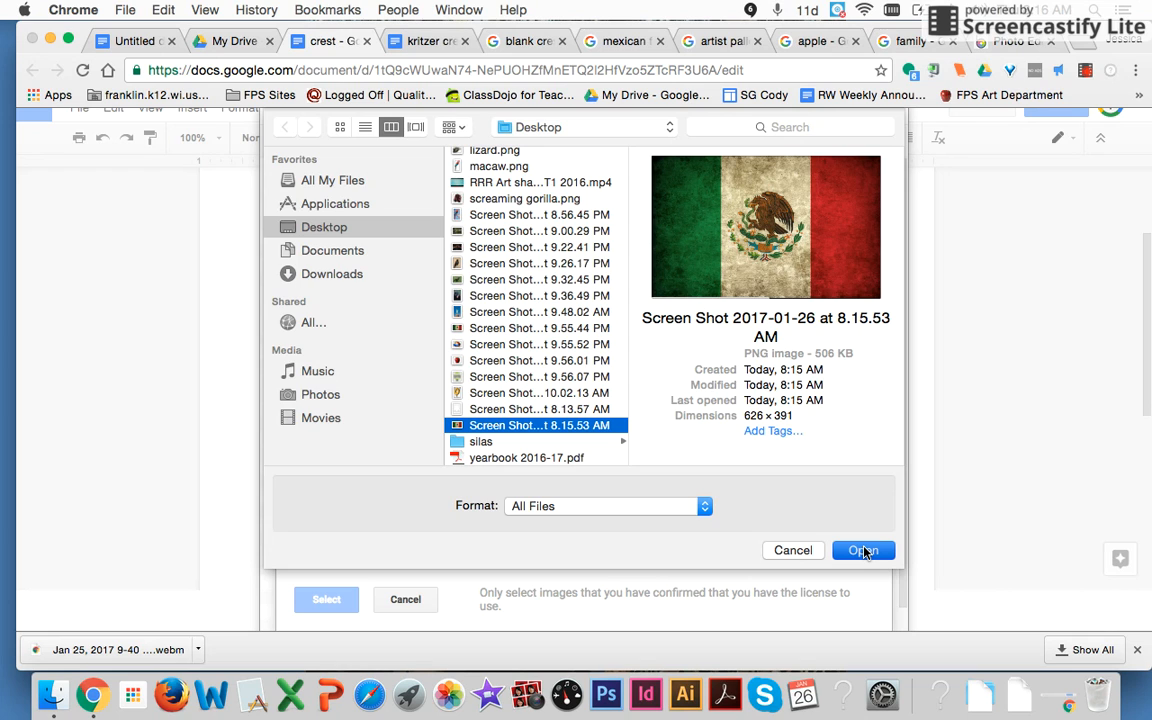
left_click(864, 551)
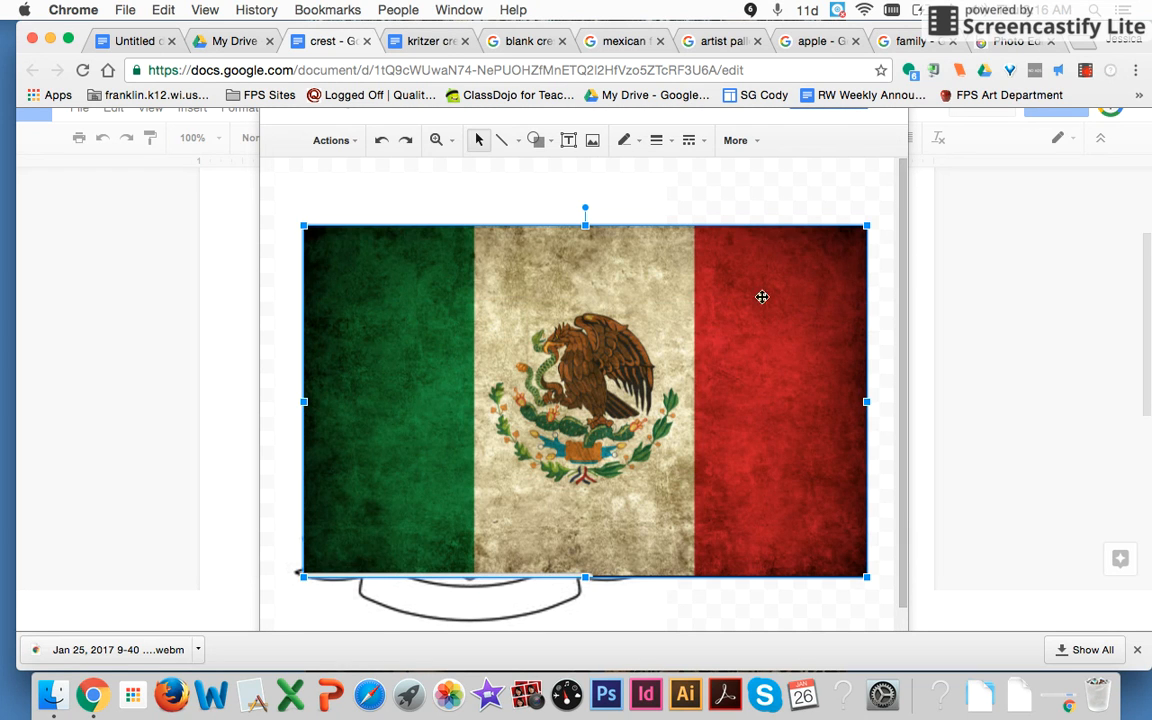
Step: Shrink the Mexican flag image and move it onto the empty canvas beside the shield
left_click_drag(866, 228, 523, 439)
left_click_drag(419, 501, 743, 307)
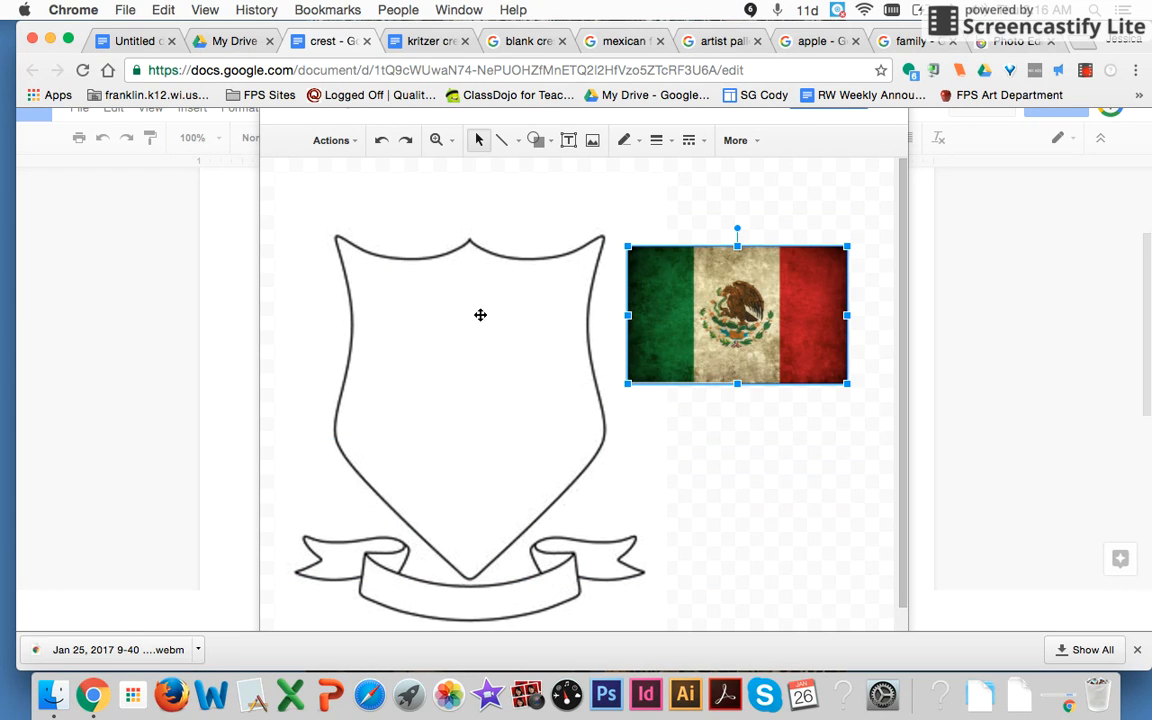
left_click(662, 479)
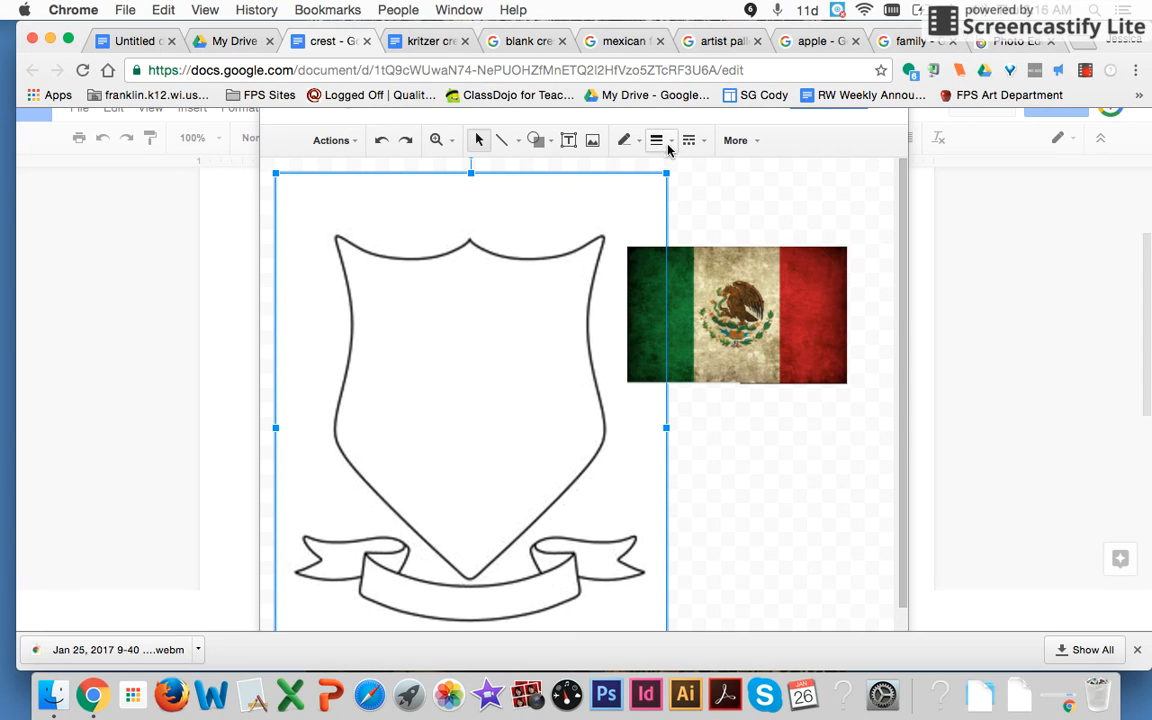
Step: Divide the shield into four with one vertical and one horizontal straight line, deleting any stray line
left_click(516, 140)
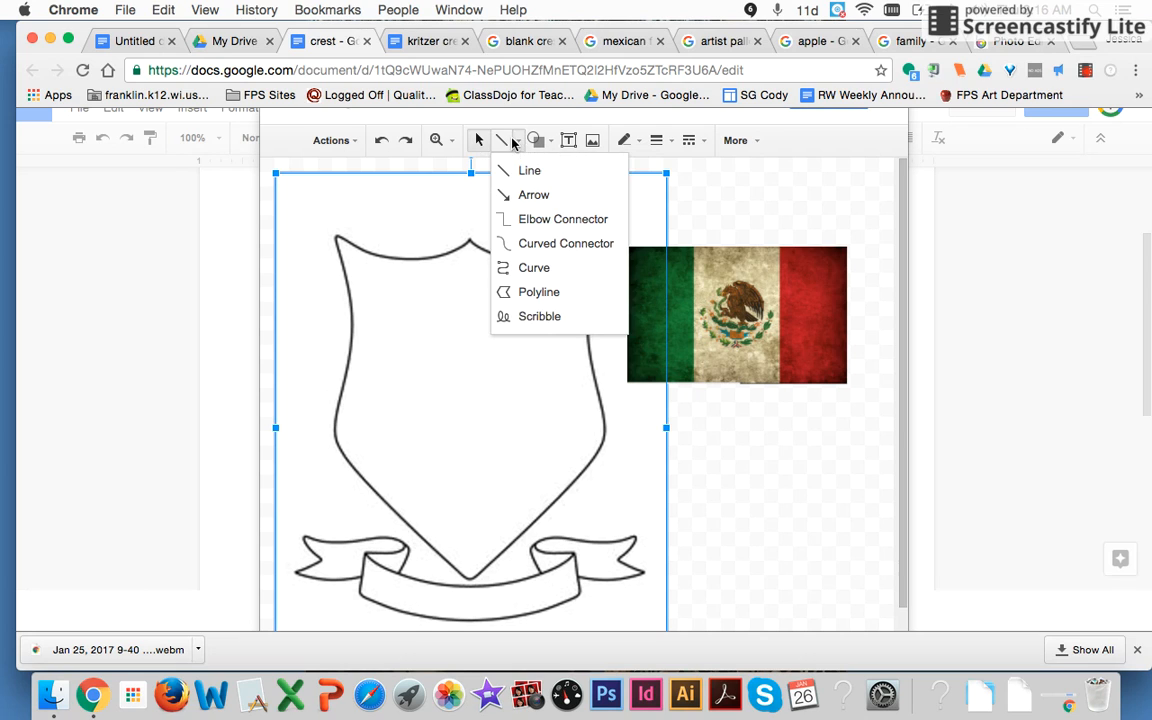
left_click(525, 170)
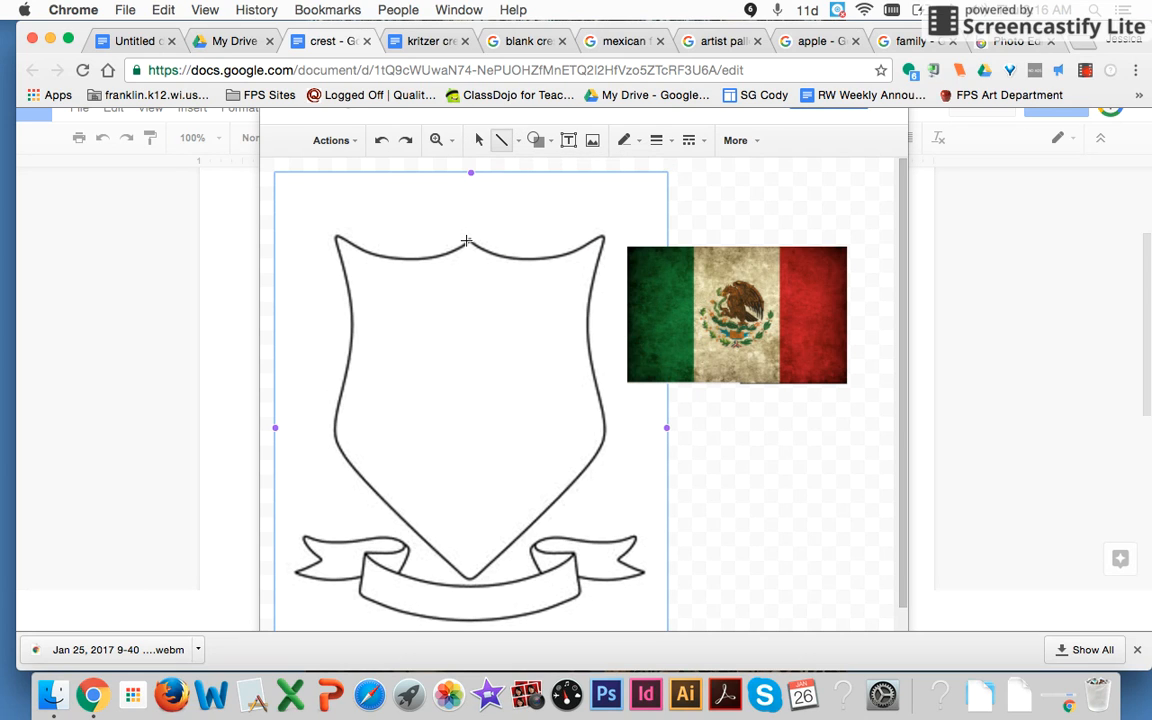
left_click_drag(469, 242, 470, 578)
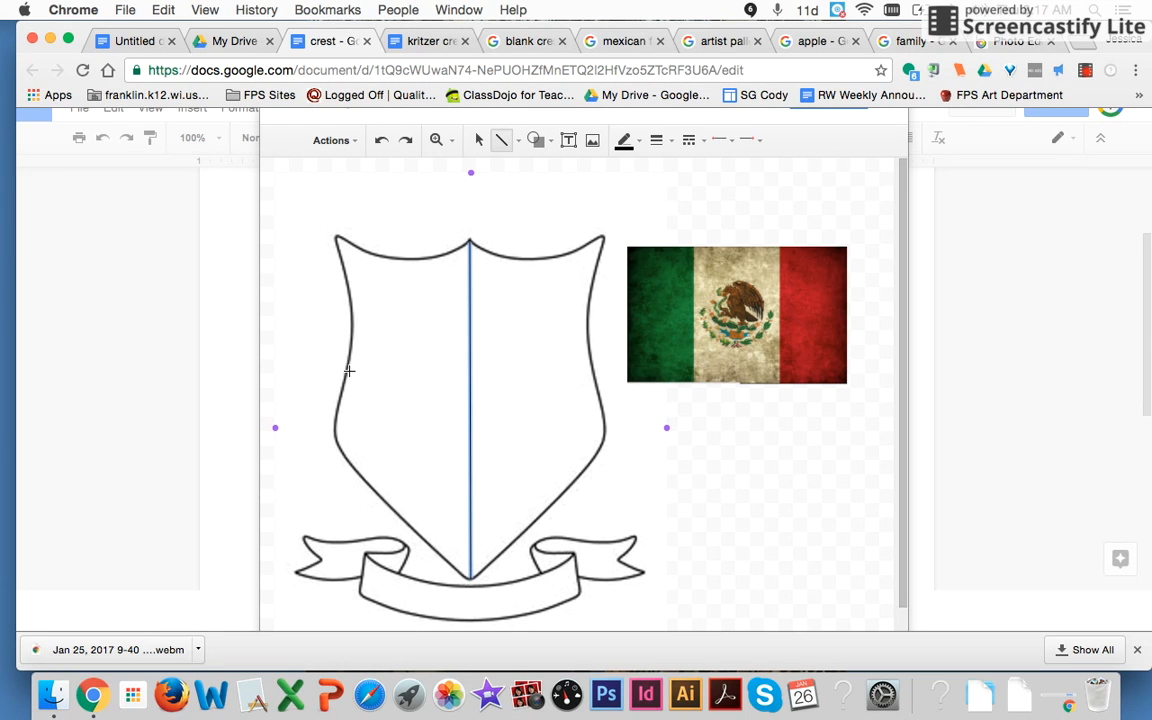
left_click_drag(349, 370, 591, 370)
left_click_drag(591, 370, 591, 371)
left_click(713, 368)
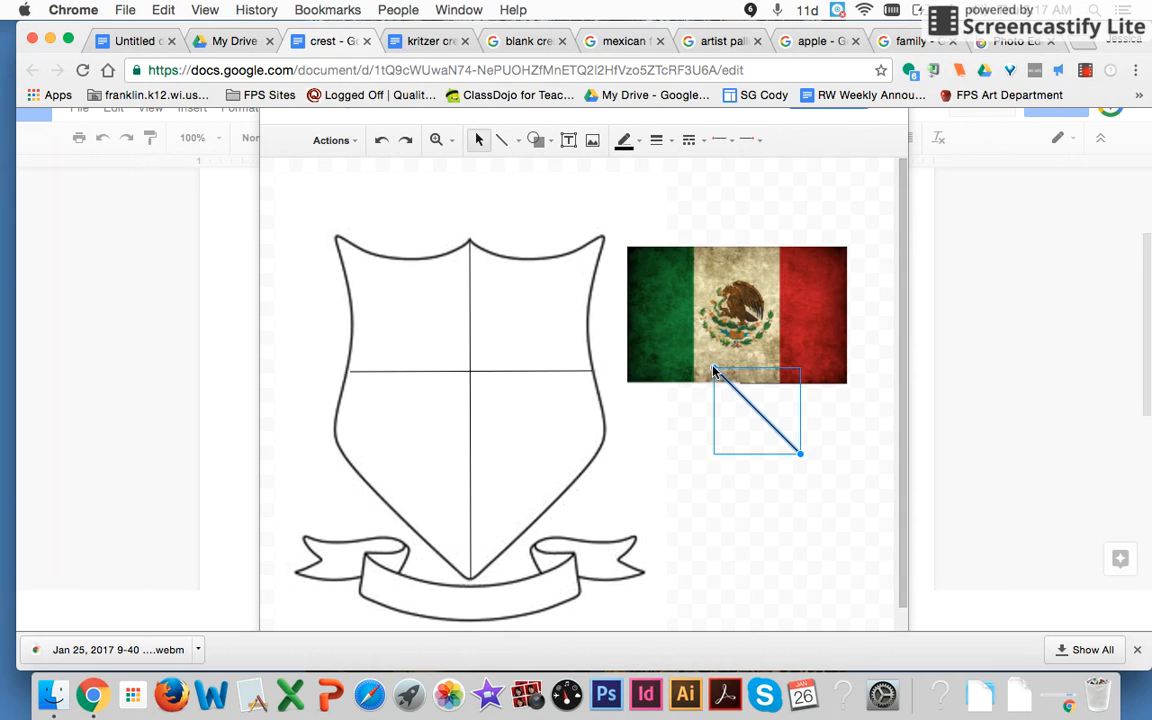
key("BackSpace")
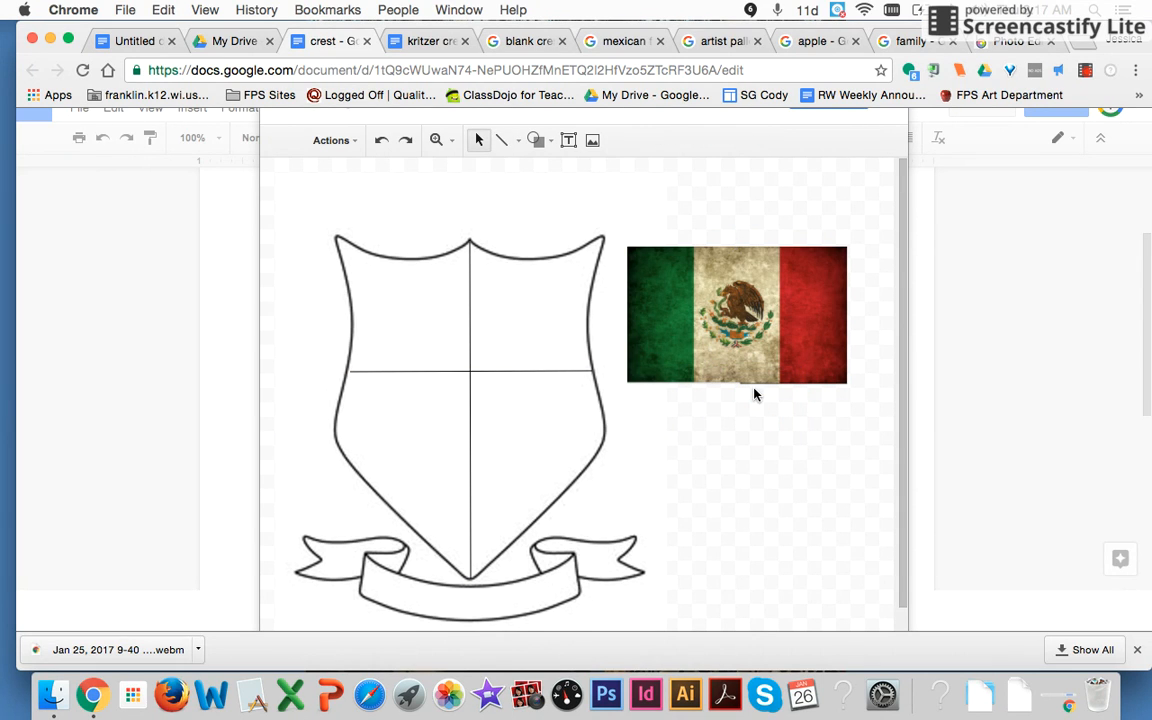
Step: Move the flag into the shield's upper-left quarter and resize it to fit between the outline and the dividing lines
left_click_drag(730, 348, 453, 348)
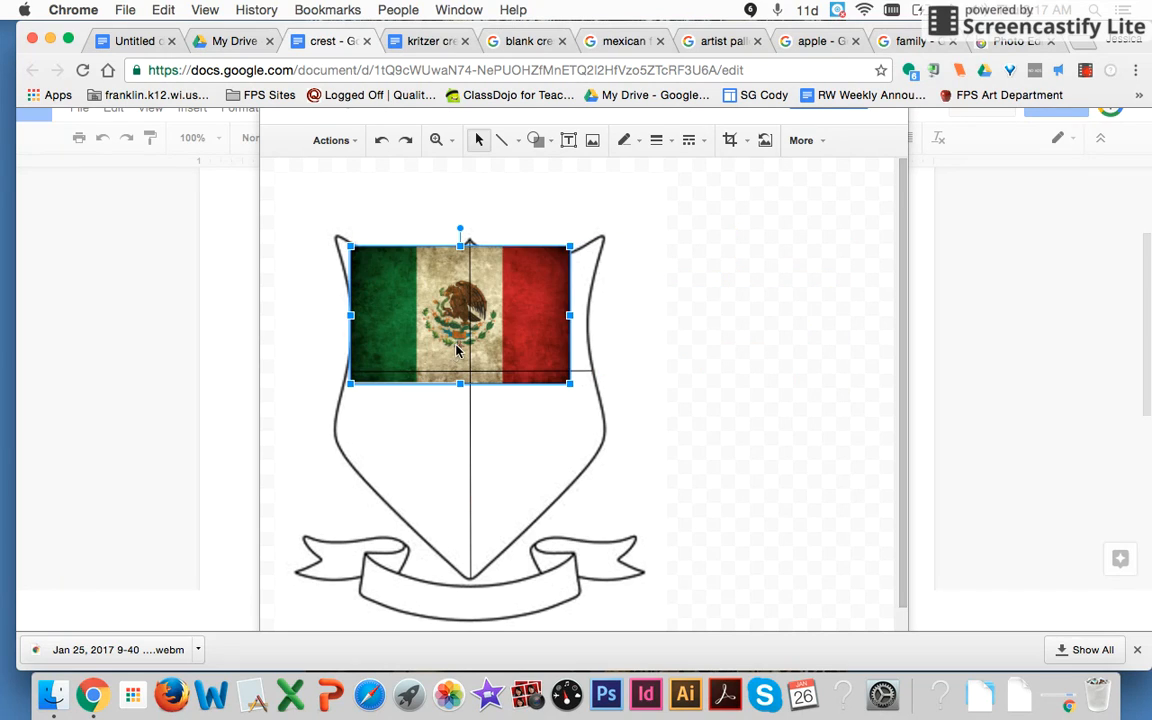
left_click_drag(569, 246, 450, 333)
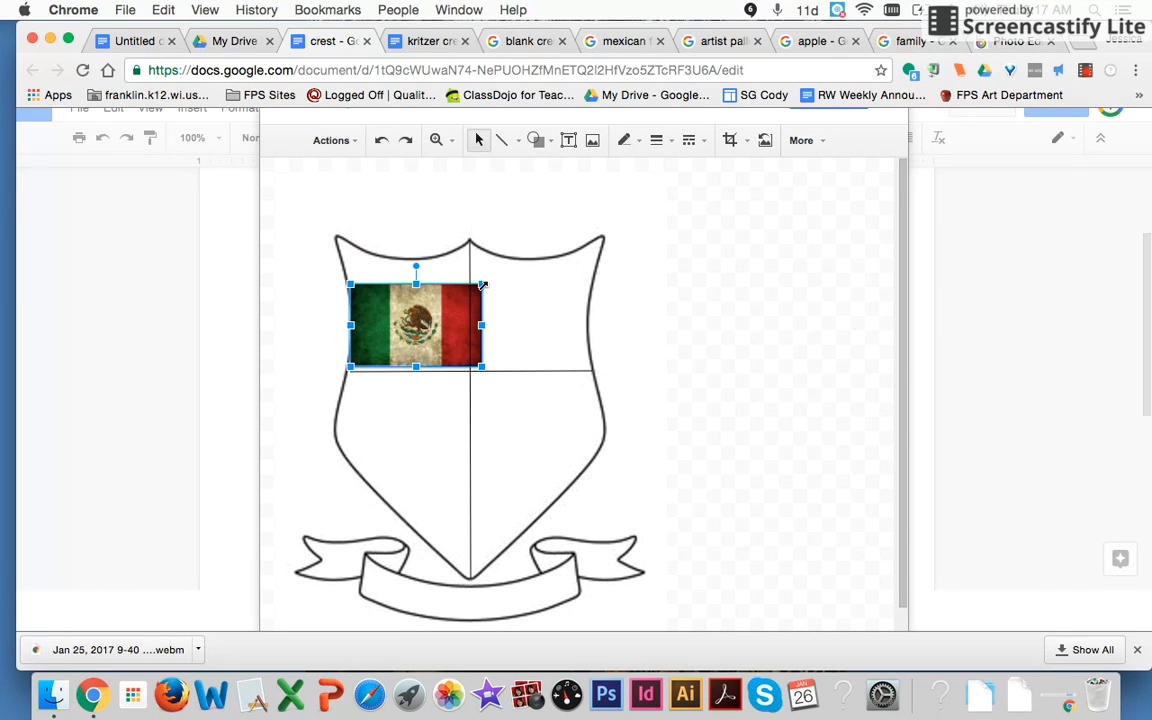
left_click_drag(483, 284, 470, 292)
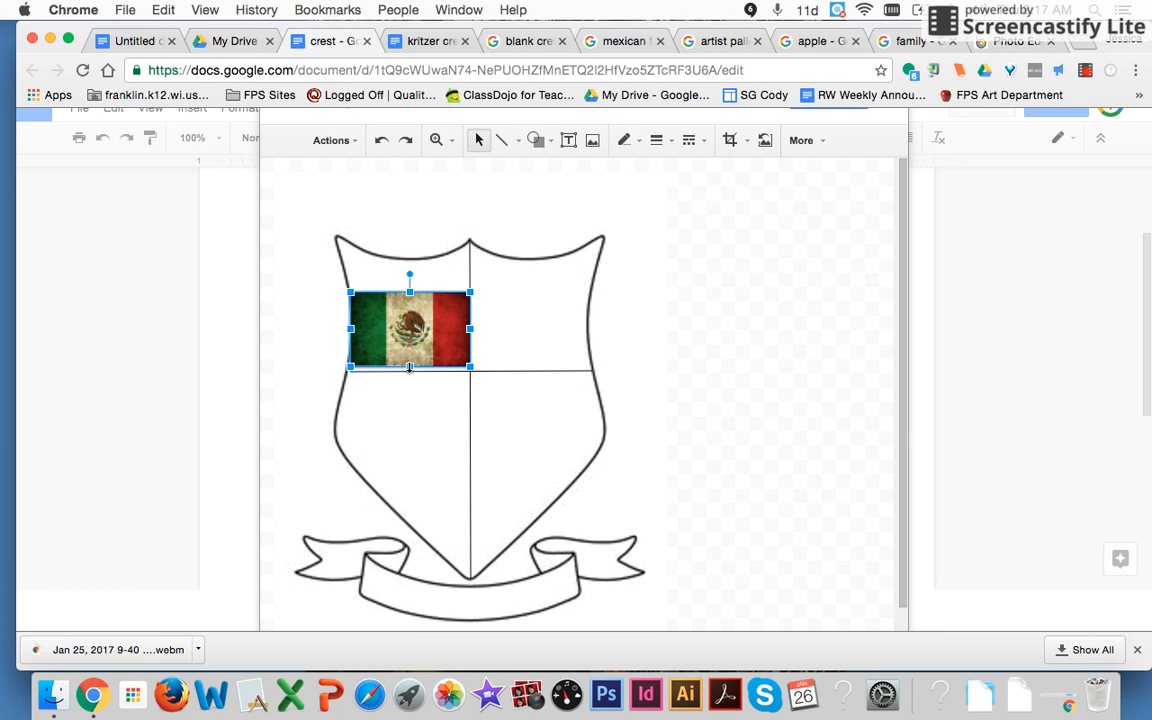
left_click_drag(349, 290, 413, 272)
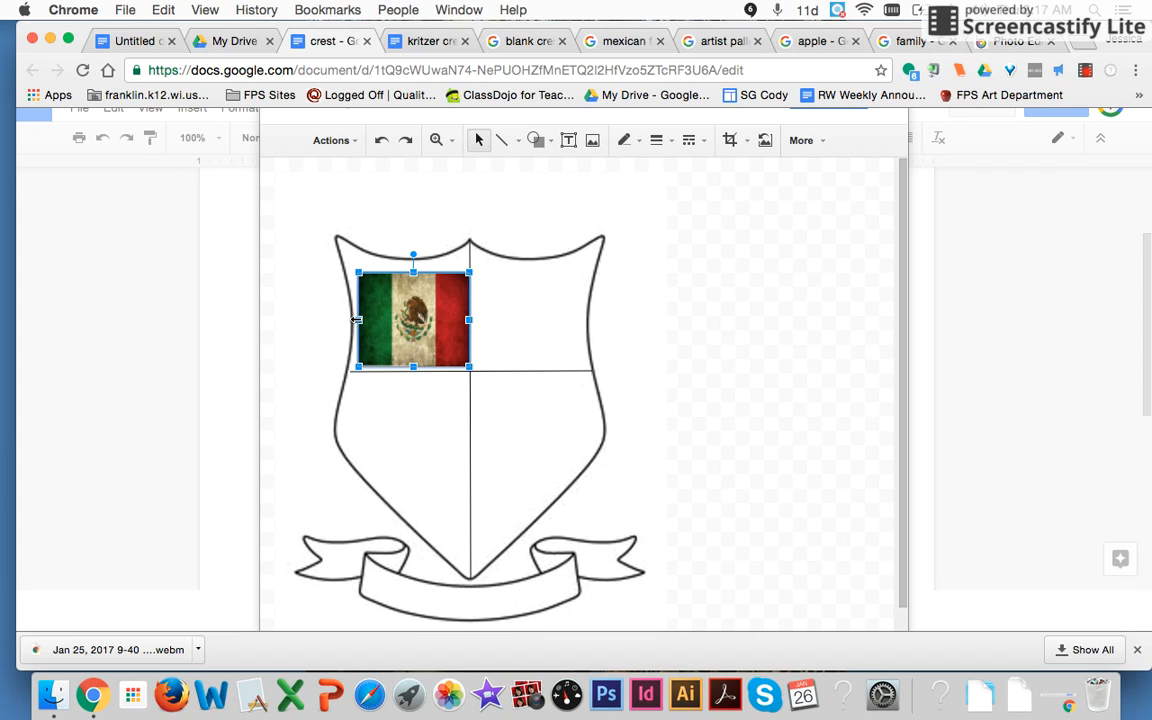
left_click_drag(357, 319, 353, 319)
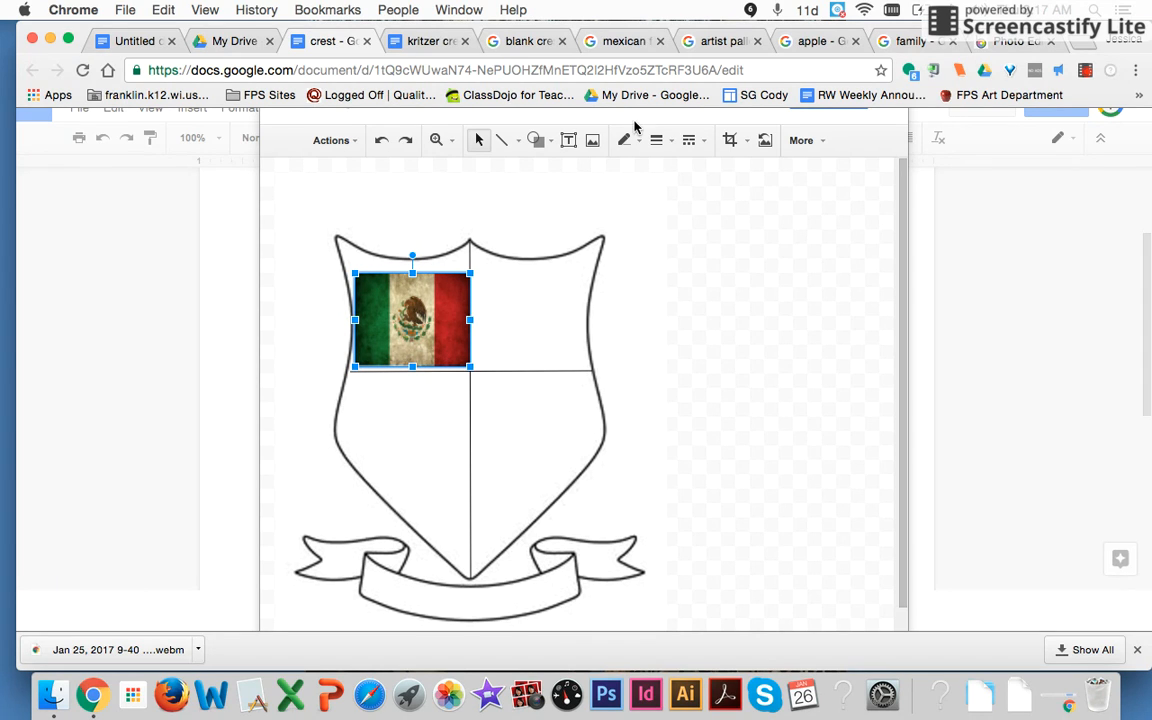
Step: Find the yellow-green artist palette on a red background in the artist pallet image results and capture a region screenshot of it
left_click(705, 50)
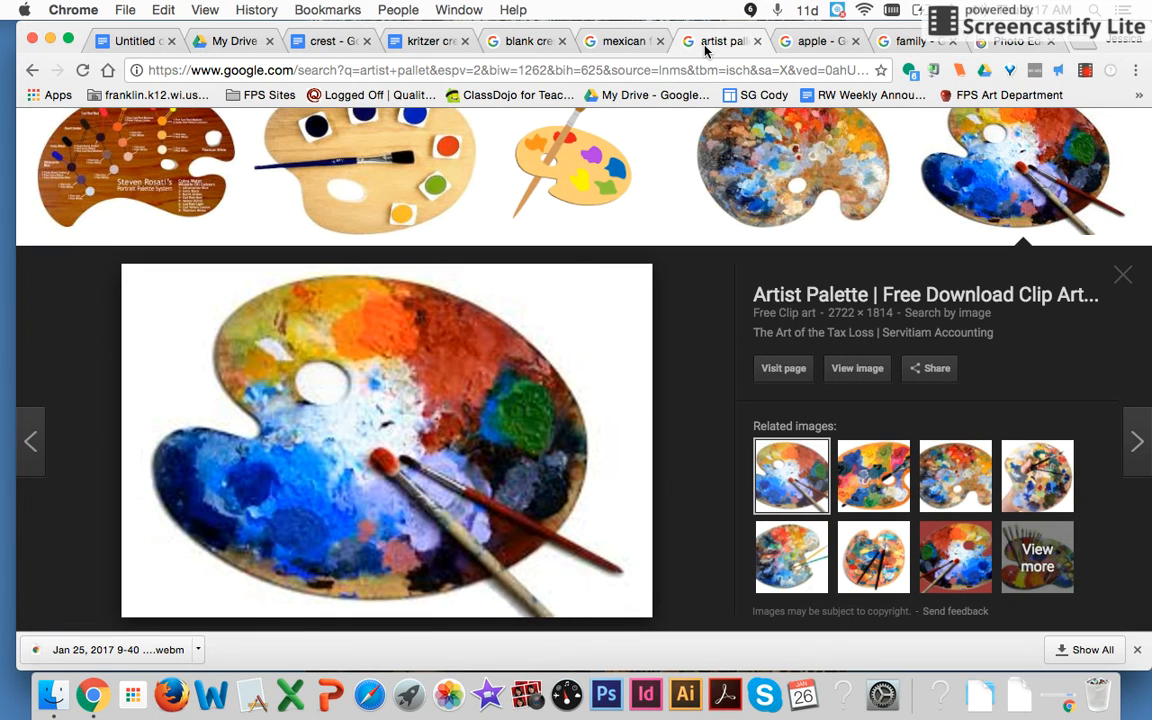
scroll(775, 427, "up", 10)
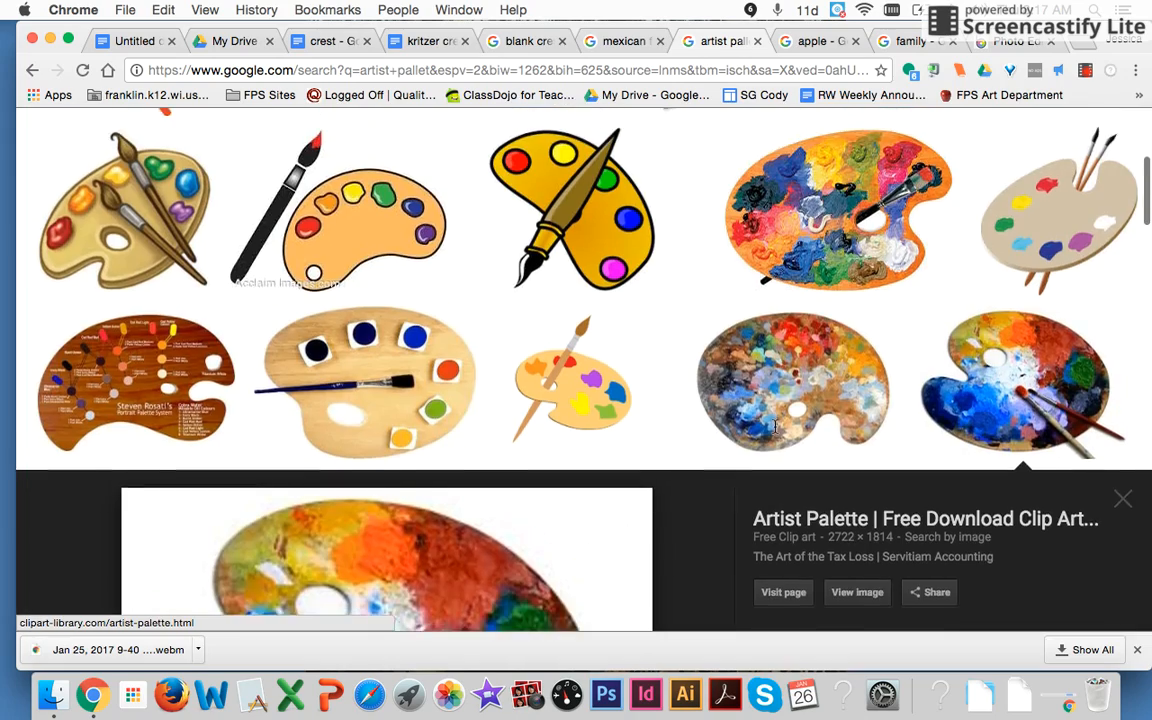
scroll(775, 427, "down", 10)
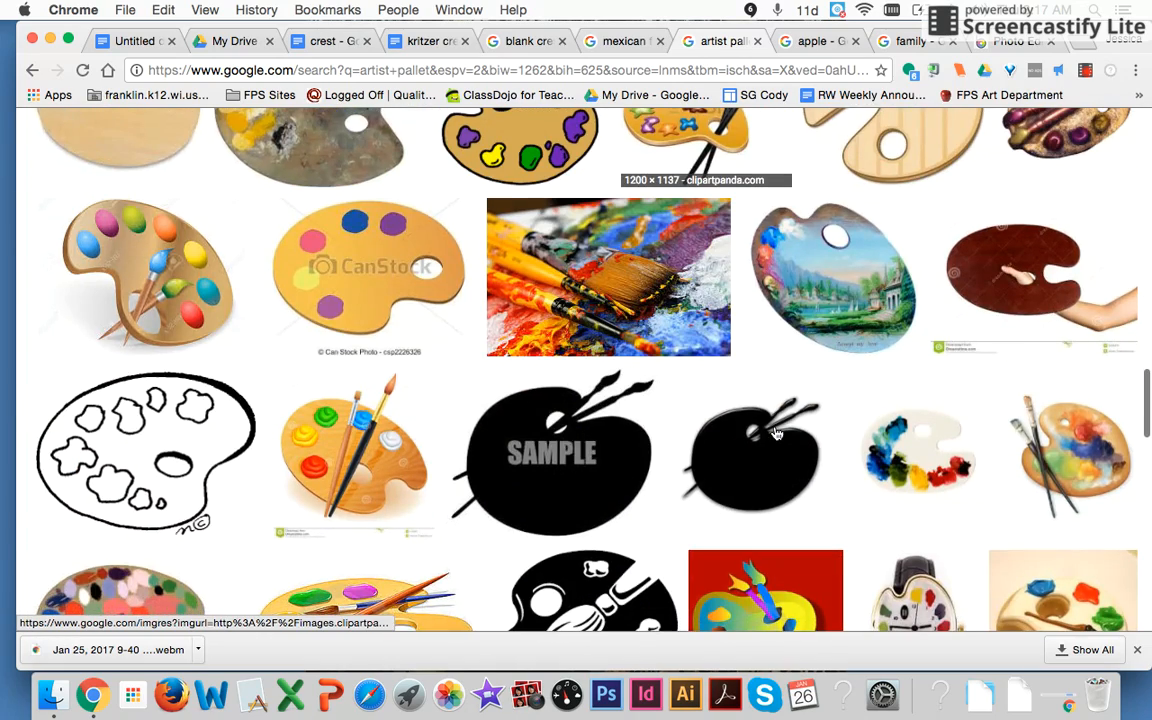
scroll(775, 432, "down", 5)
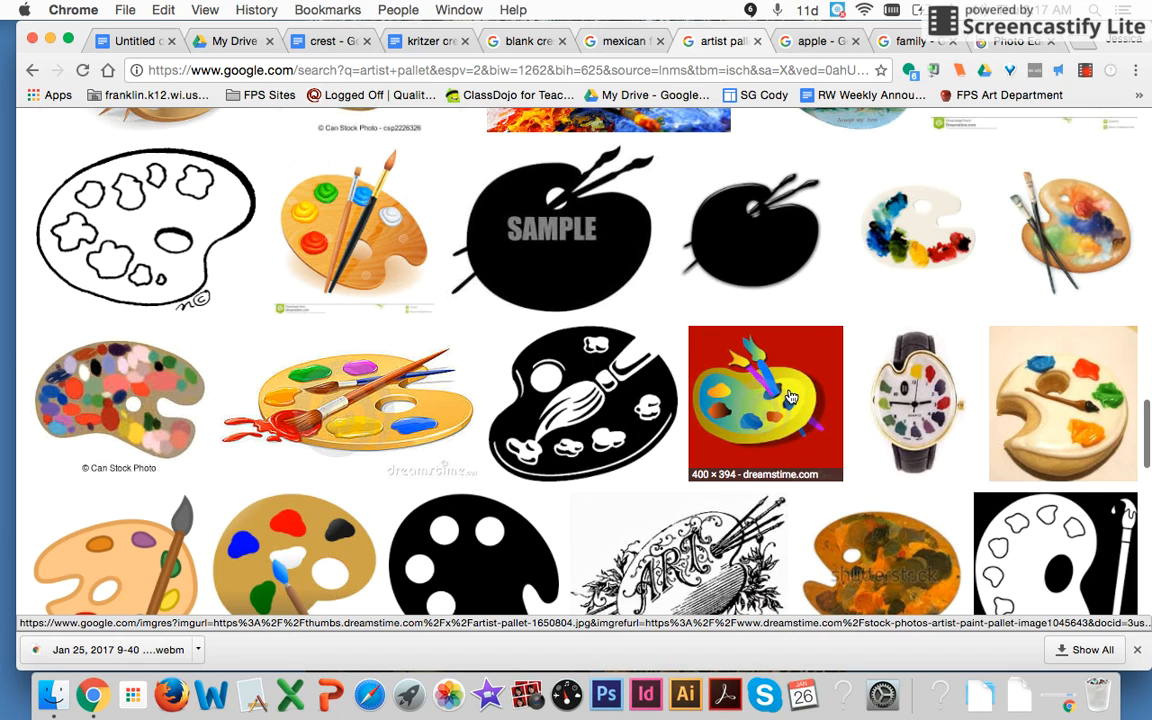
left_click(762, 446)
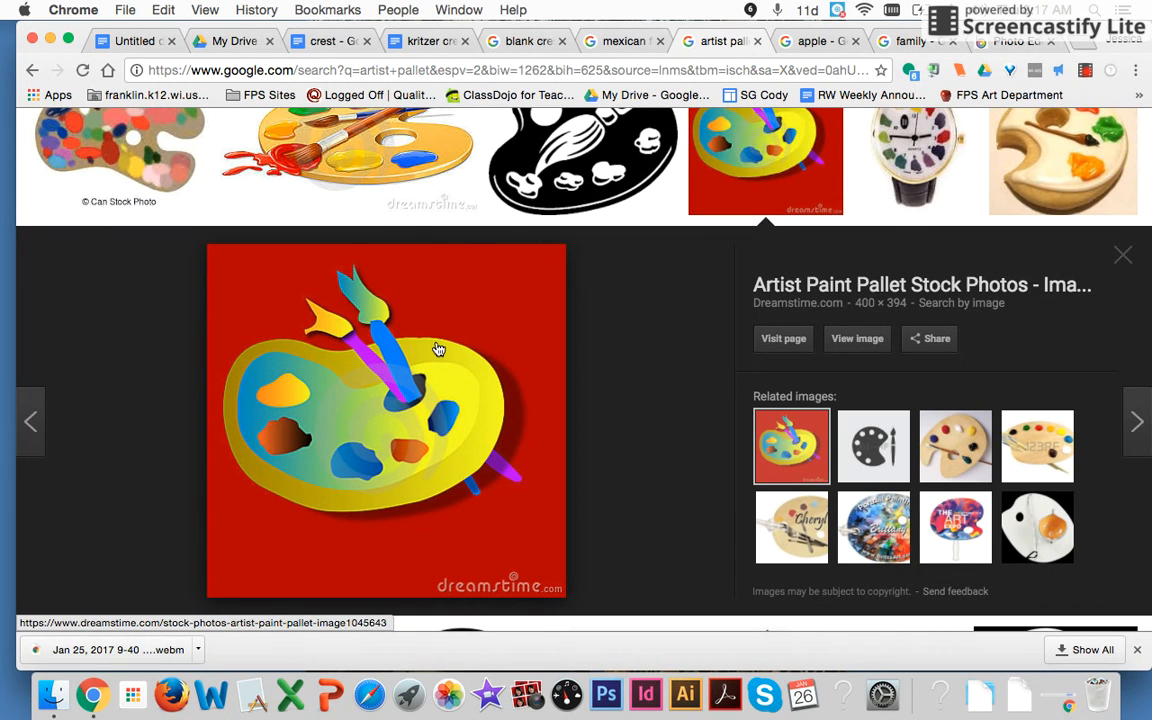
key("super+shift+4")
left_click_drag(213, 252, 557, 592)
Step: Switch to the BeFunky Photo Editor and upload the palette screenshot from 8.17.49 AM from the computer's Desktop
left_click(1014, 42)
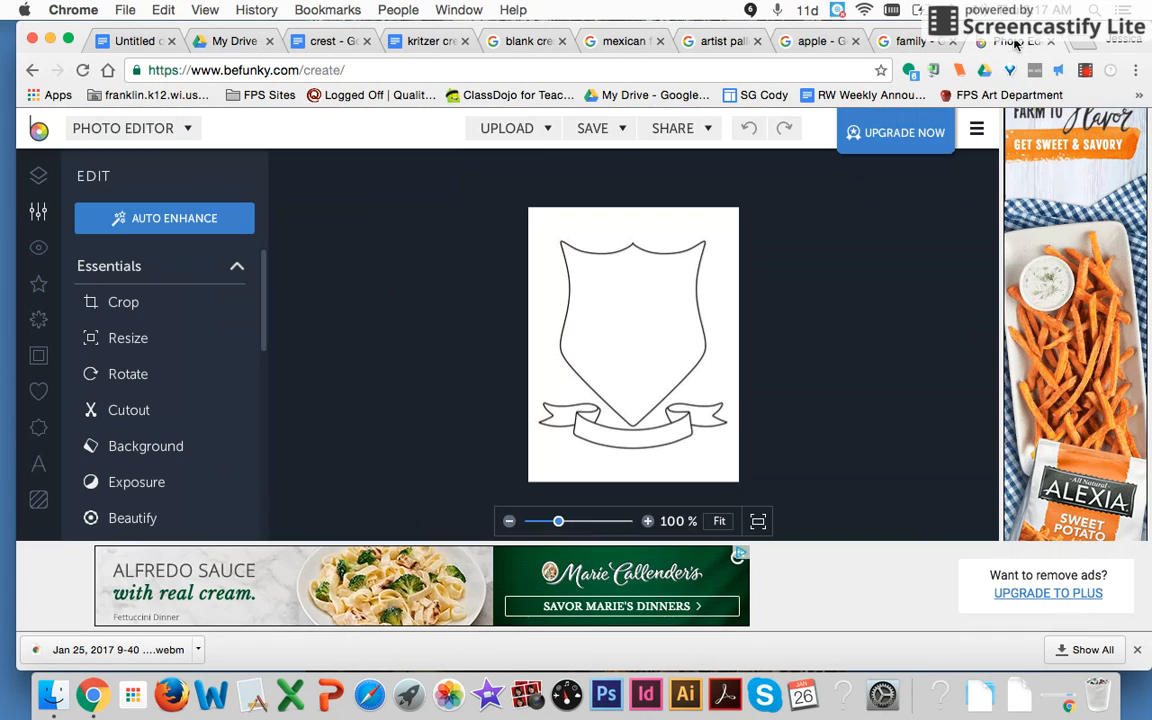
left_click(538, 128)
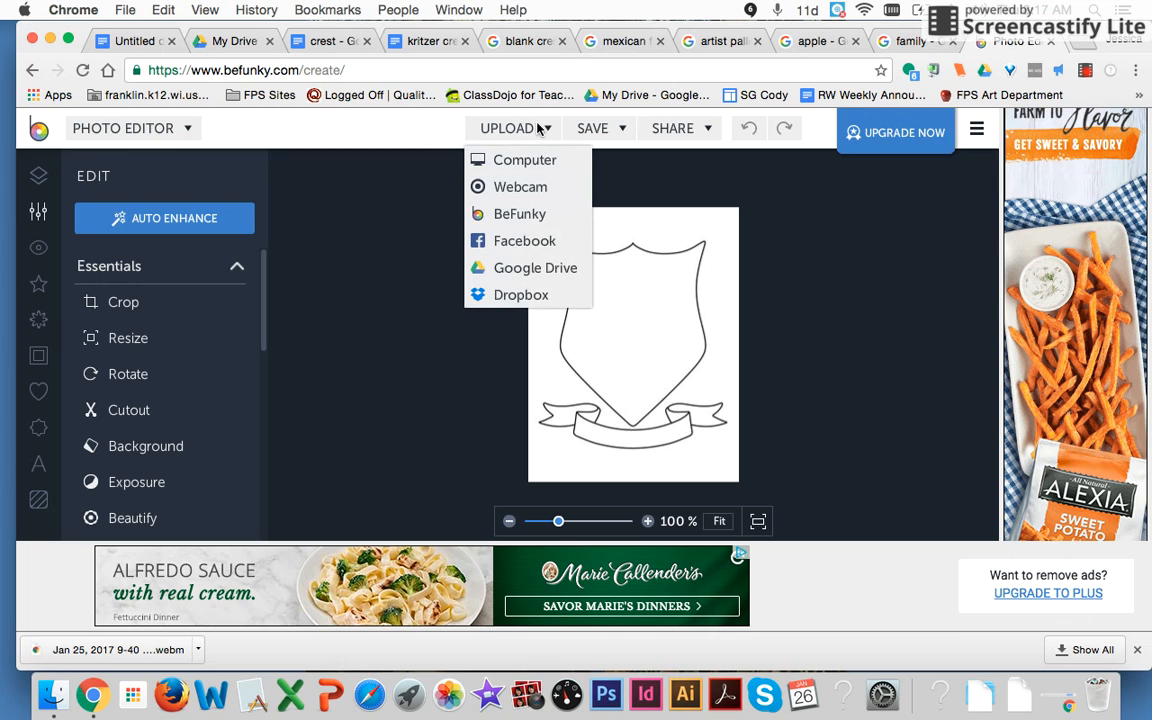
left_click(538, 166)
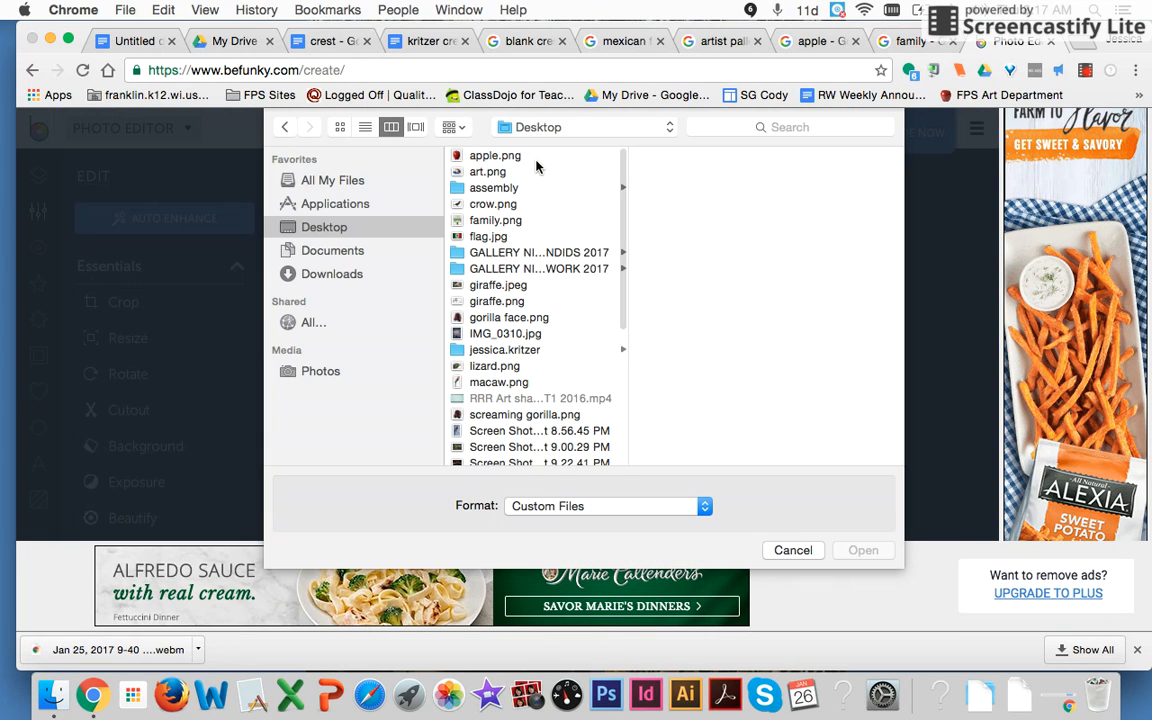
scroll(548, 290, "down", 5)
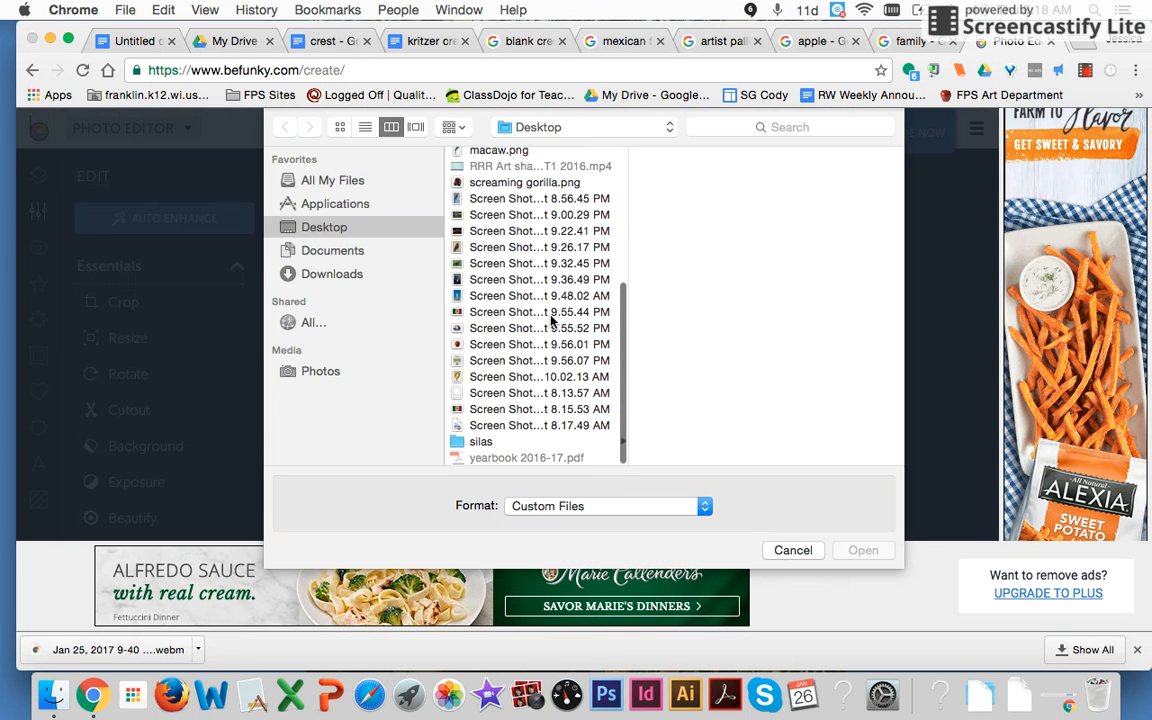
left_click(545, 425)
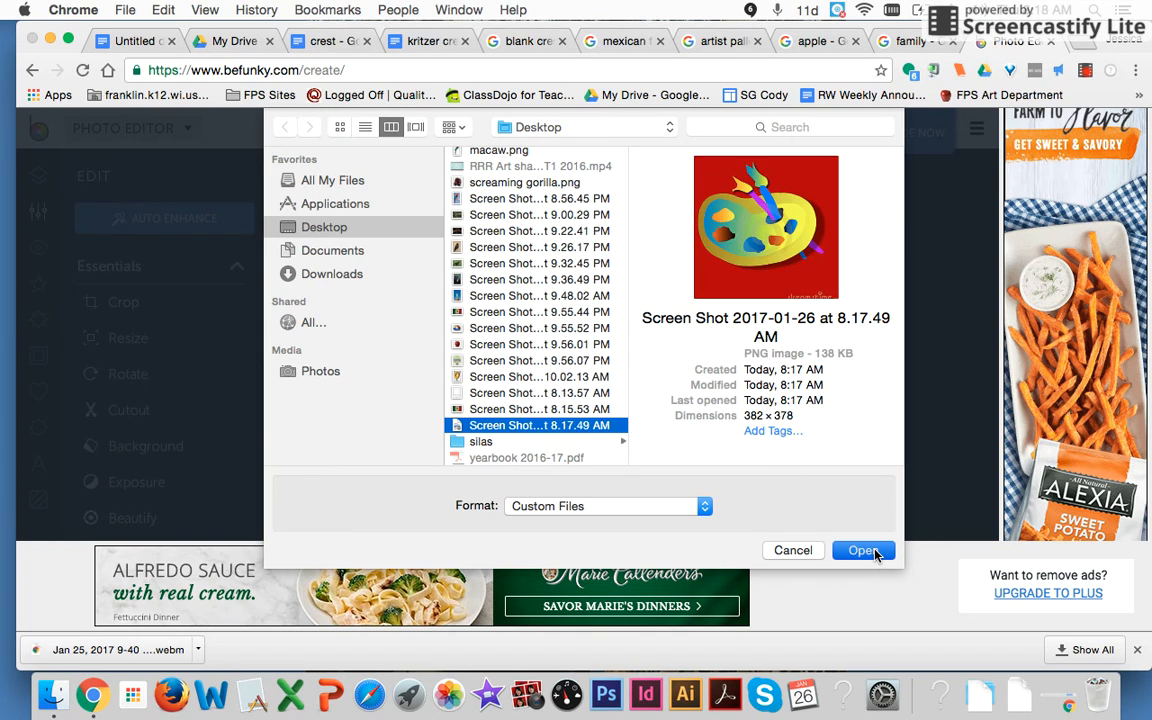
left_click(862, 550)
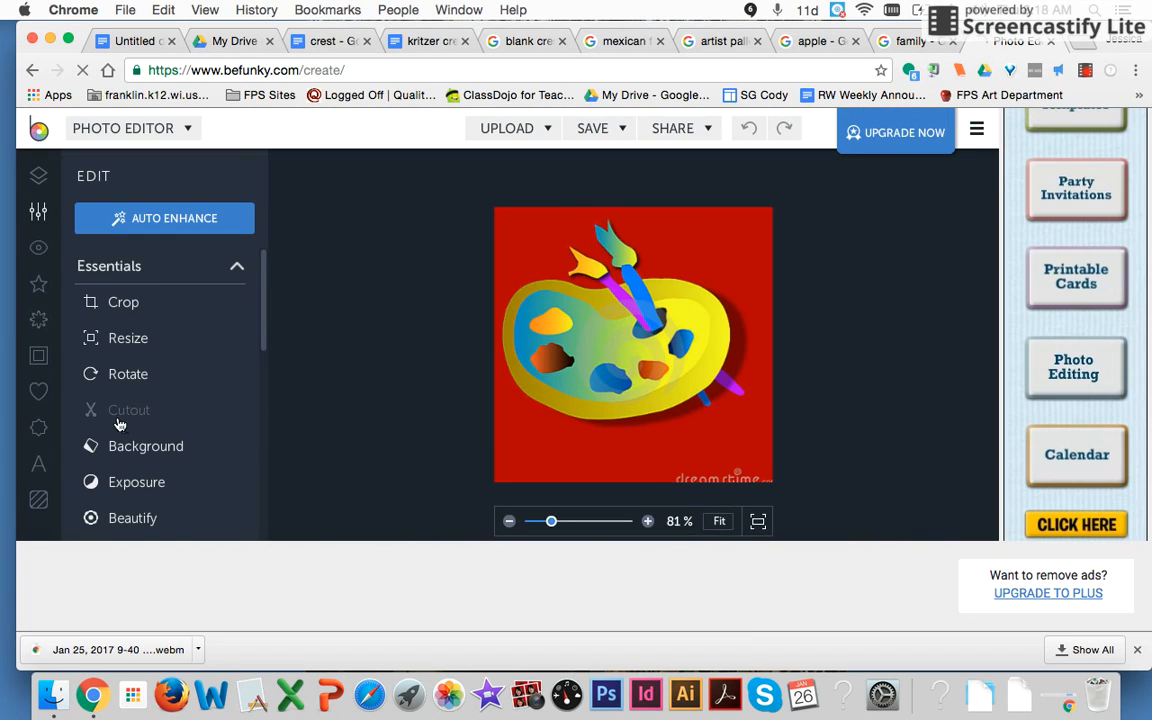
Step: Start a Cutout with feather set to 100 and trace a freehand lasso selection around the palette and its brushes
left_click(115, 414)
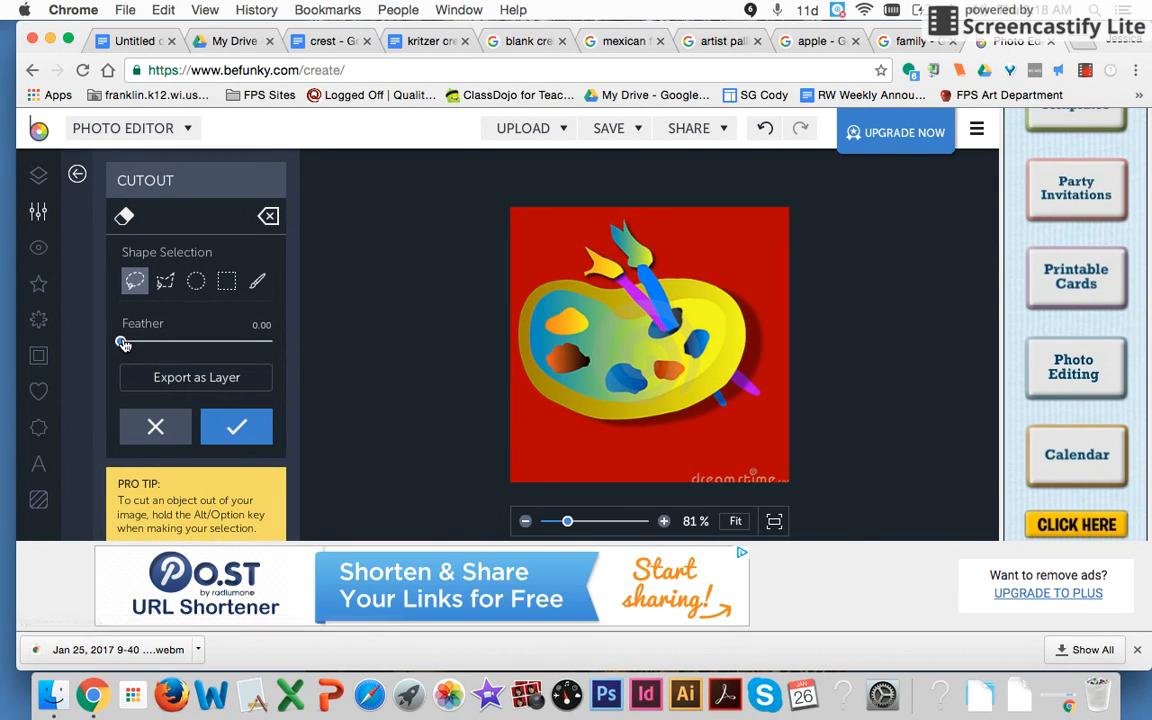
left_click_drag(121, 342, 285, 355)
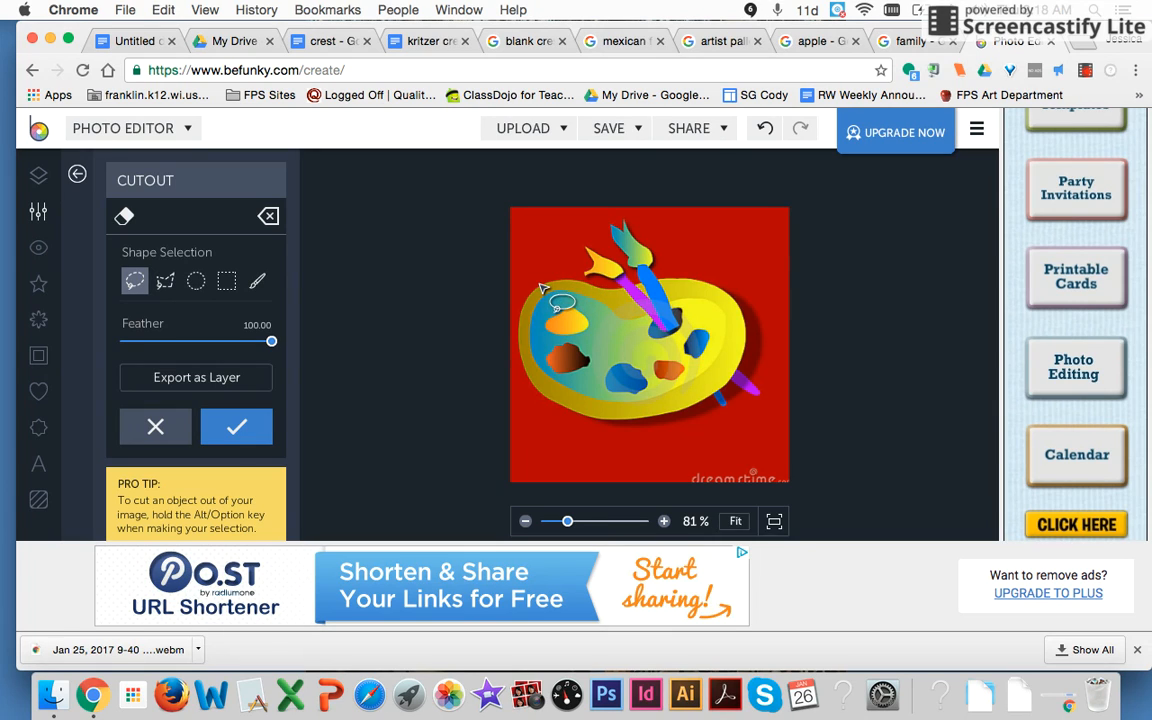
mouse_move(566, 285)
left_mouse_down()
mouse_move(623, 287)
mouse_move(614, 273)
mouse_move(585, 273)
mouse_move(586, 247)
mouse_move(649, 293)
mouse_move(613, 222)
mouse_move(658, 258)
mouse_move(662, 280)
mouse_move(744, 312)
mouse_move(743, 379)
mouse_move(762, 393)
mouse_move(734, 378)
mouse_move(720, 393)
mouse_move(727, 407)
mouse_move(705, 398)
mouse_move(639, 421)
mouse_move(537, 390)
left_mouse_up()
mouse_move(523, 366)
left_mouse_down()
mouse_move(526, 314)
mouse_move(545, 289)
left_mouse_up()
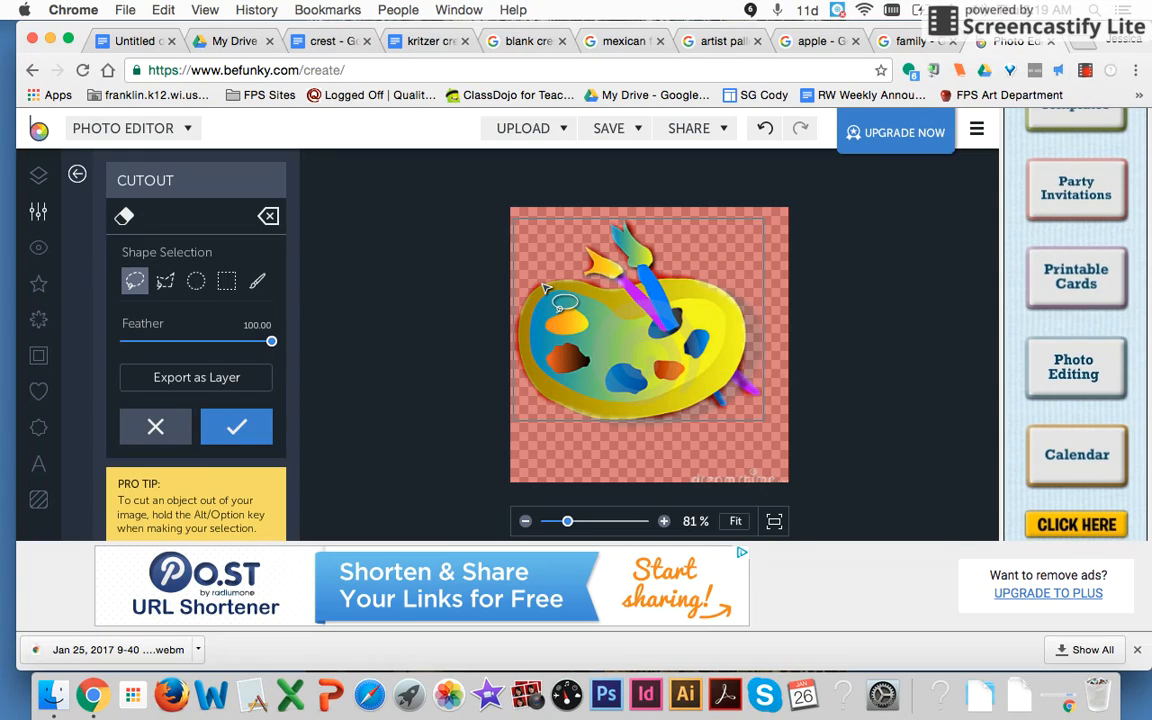
Step: Save the cut-out palette to the computer's Desktop as a PNG named pallet
left_click(637, 130)
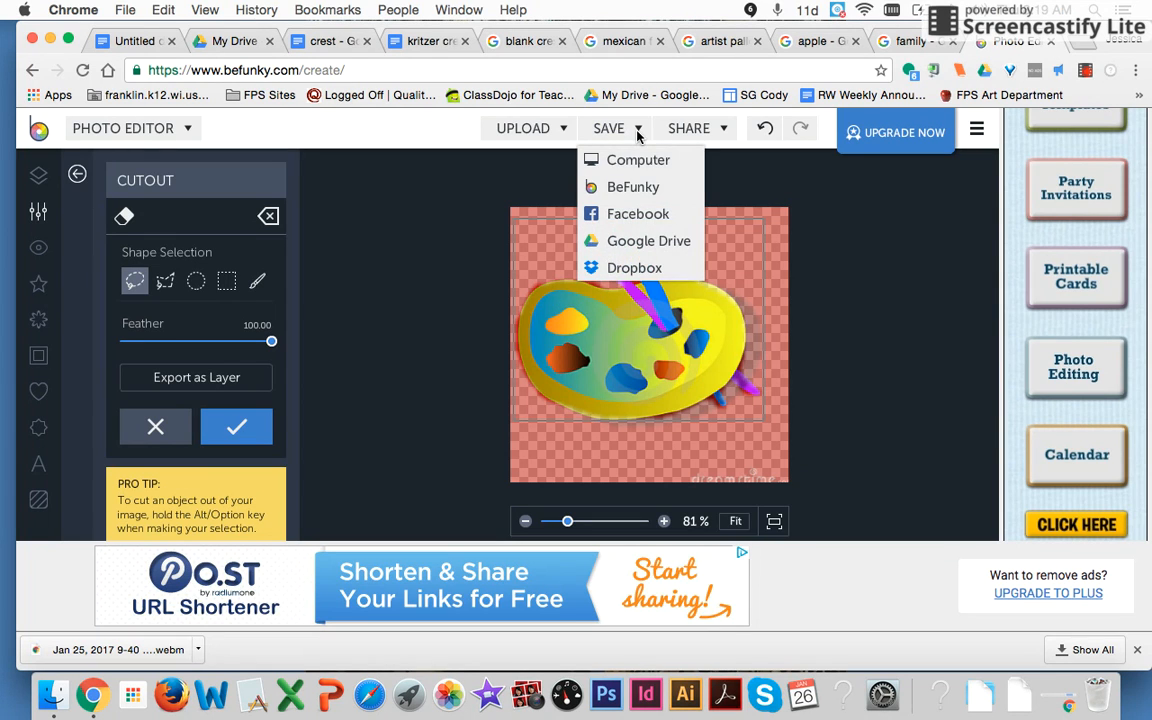
left_click(638, 160)
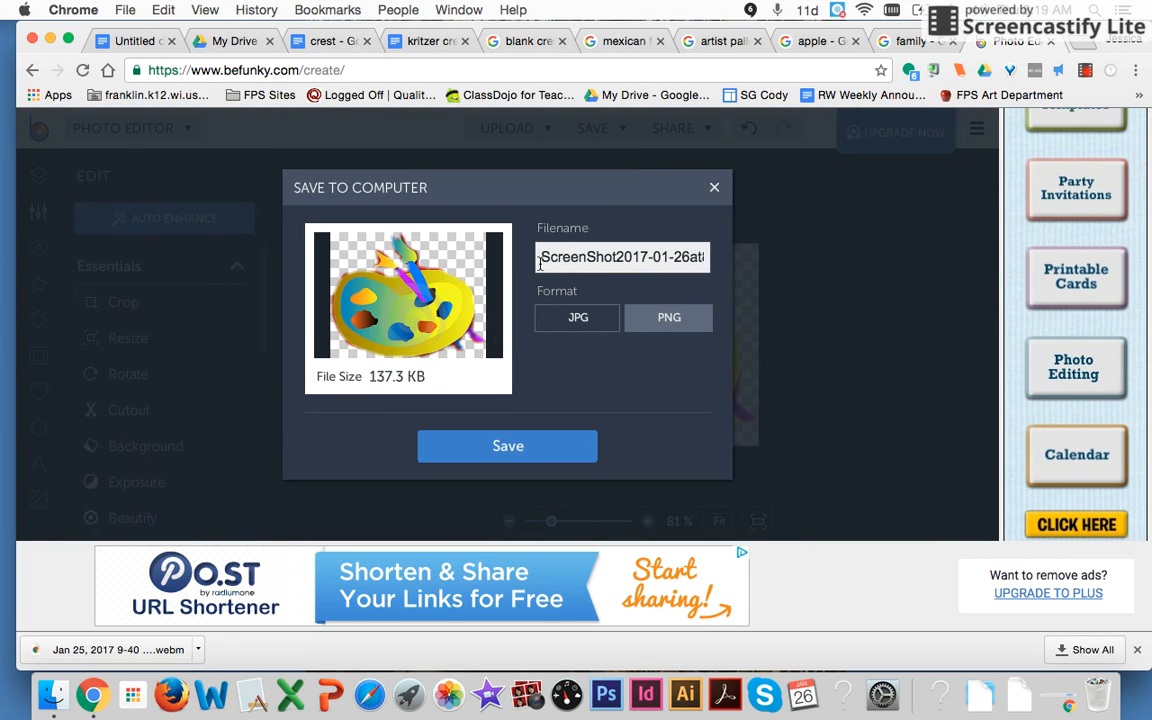
left_click_drag(543, 257, 760, 271)
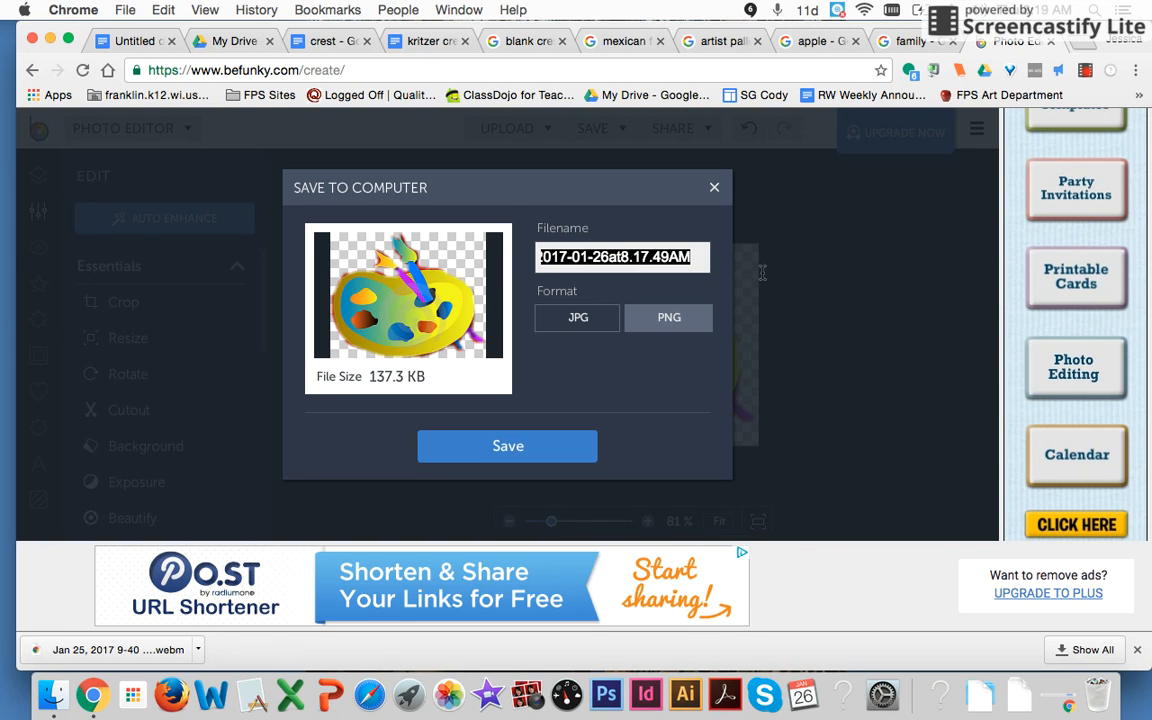
type("pallet")
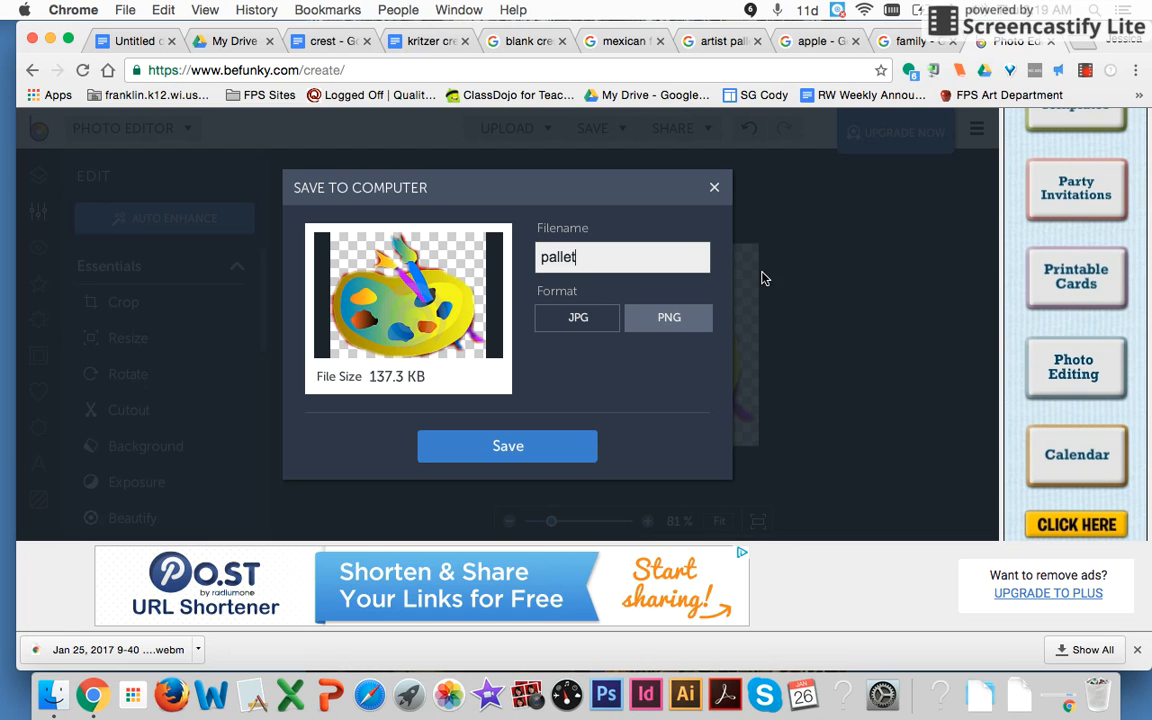
left_click(550, 445)
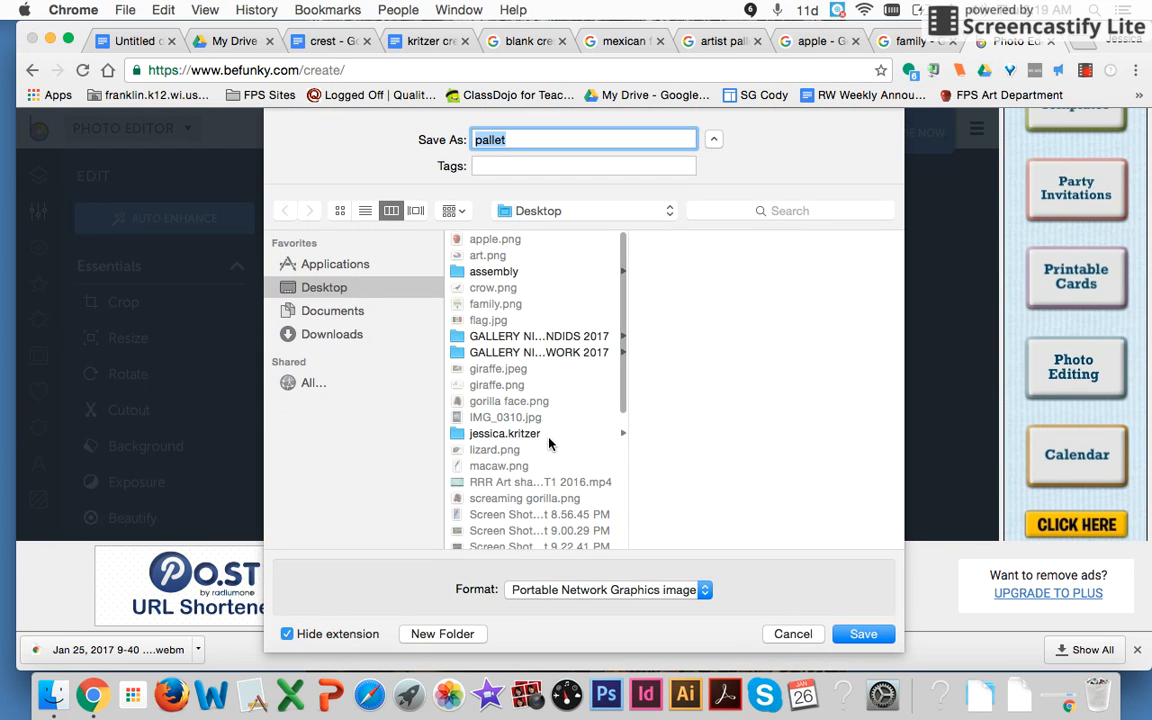
left_click(862, 633)
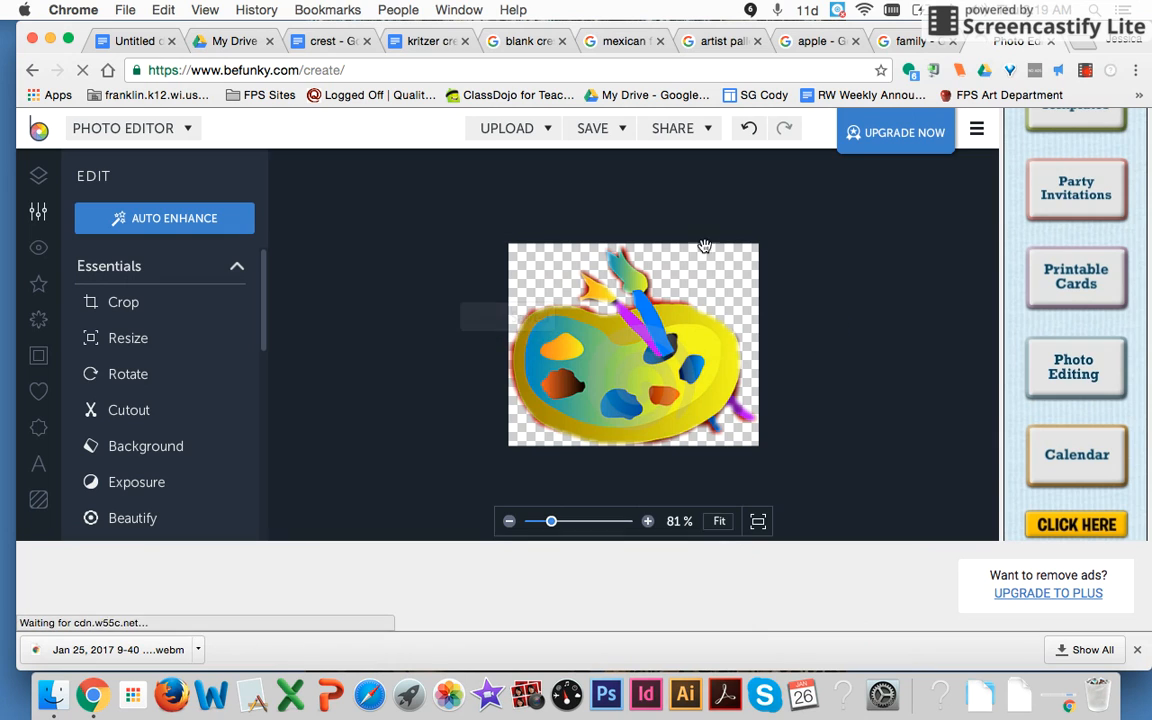
Step: Switch to the crest drawing in Google Docs and insert pallet.png from the Desktop as an image
left_click(331, 41)
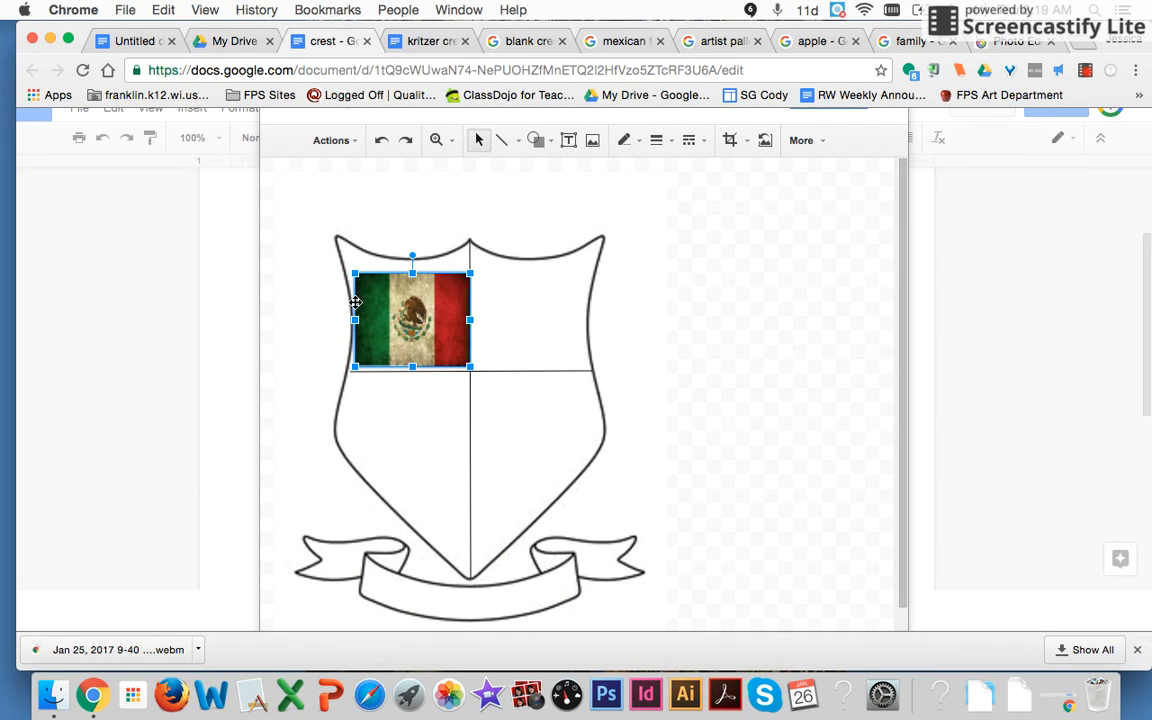
left_click(663, 365)
left_click(722, 383)
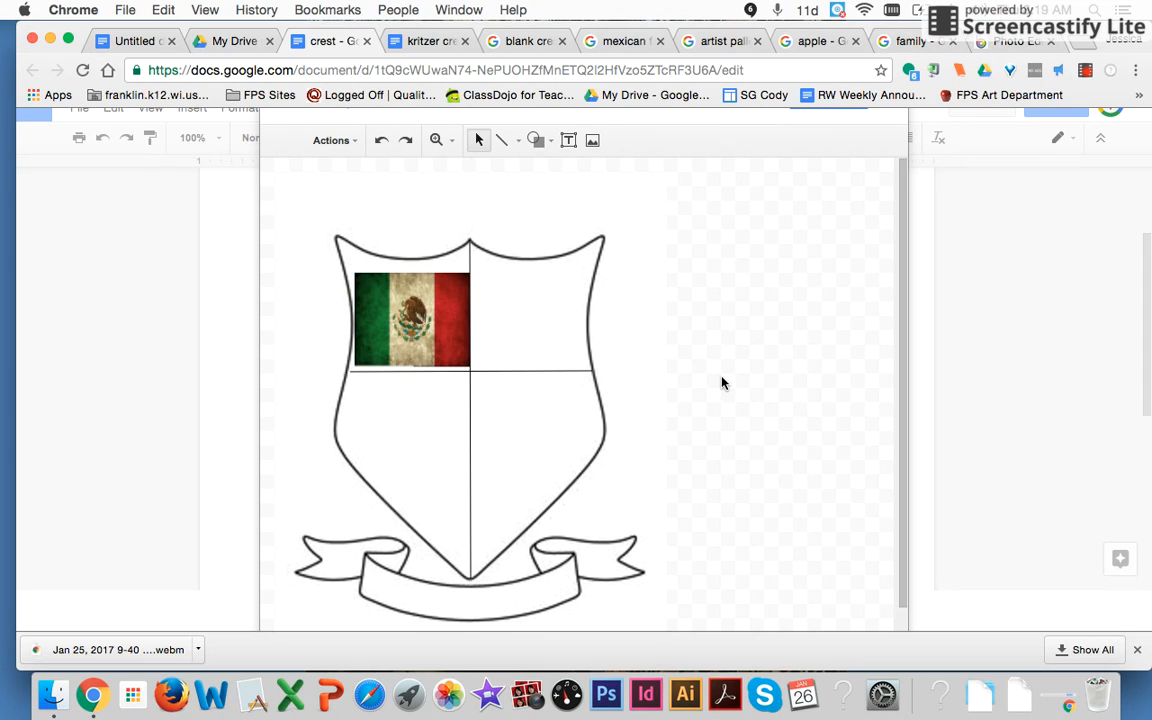
left_click(591, 142)
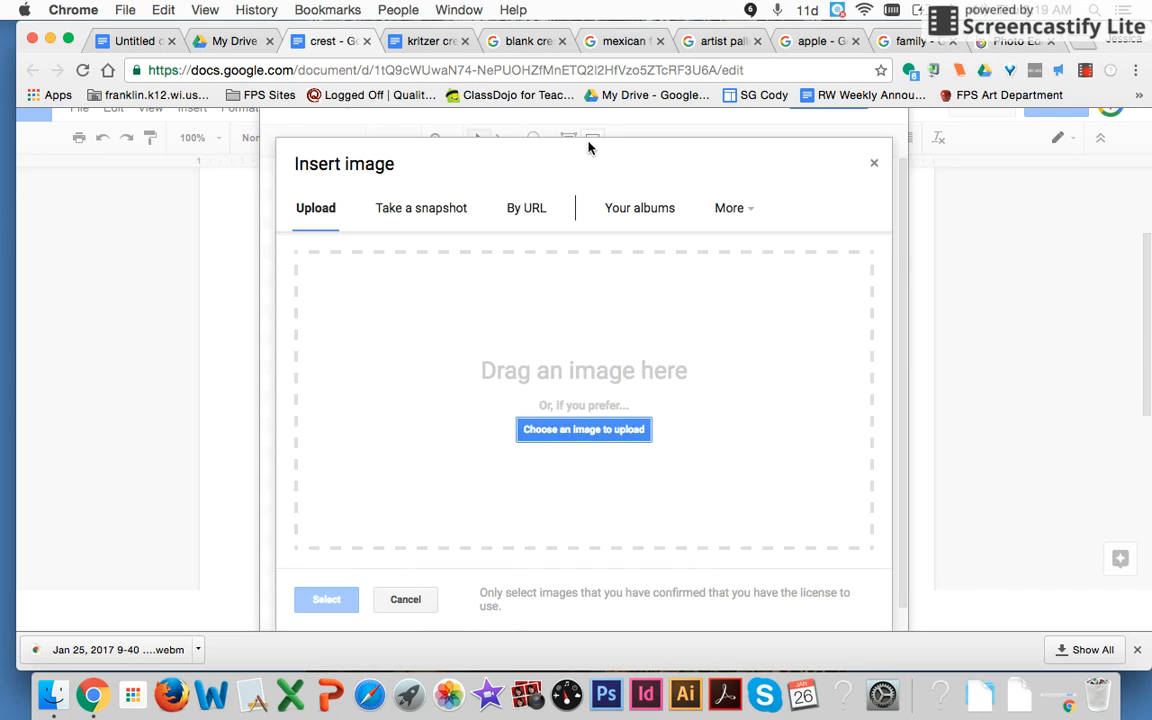
left_click(573, 440)
scroll(545, 350, "down", 5)
scroll(545, 391, "up", 5)
scroll(540, 378, "down", 5)
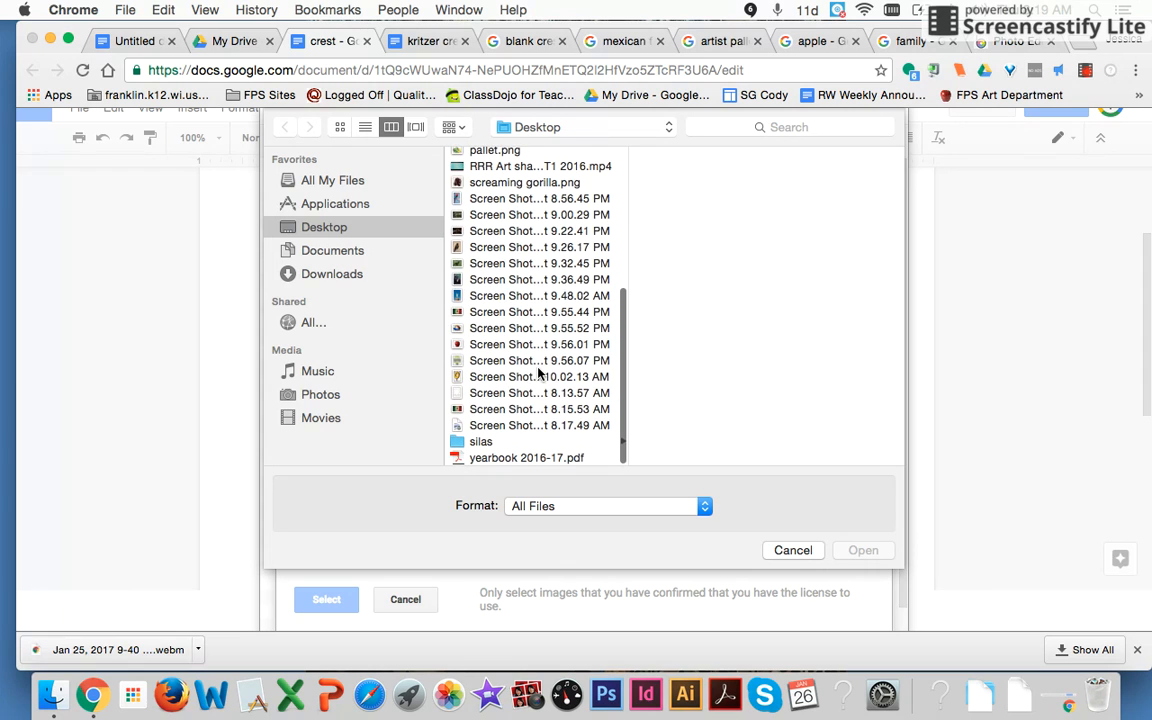
scroll(510, 356, "up", 2)
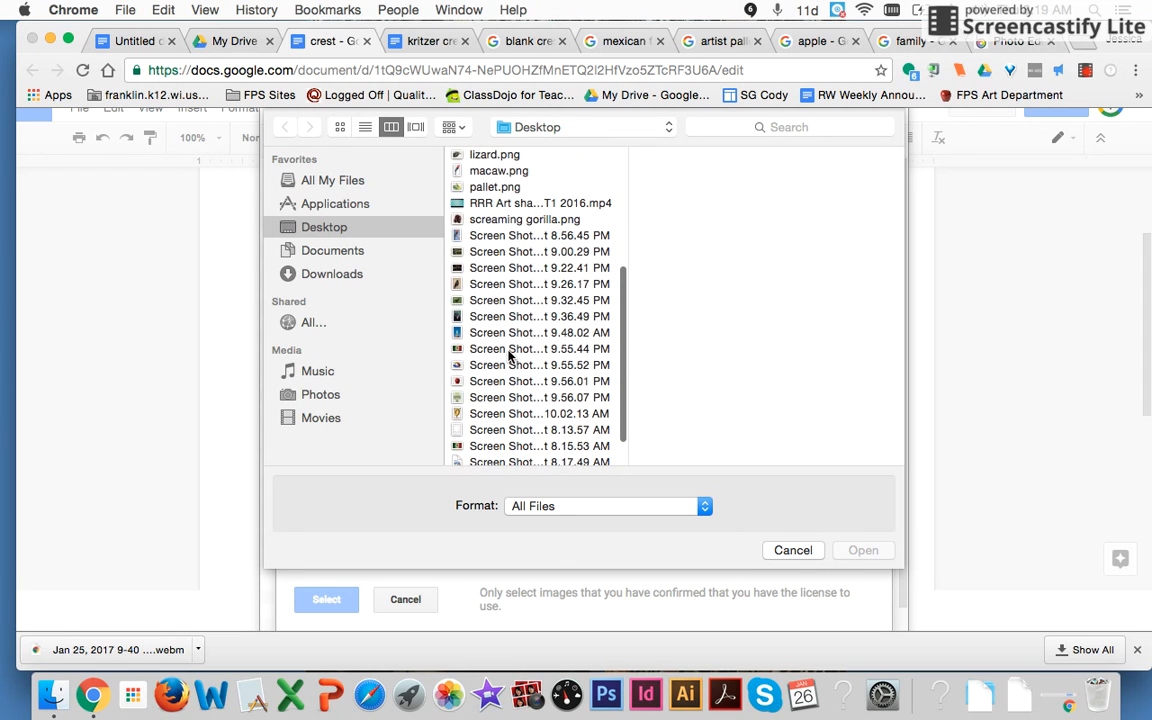
left_click(506, 189)
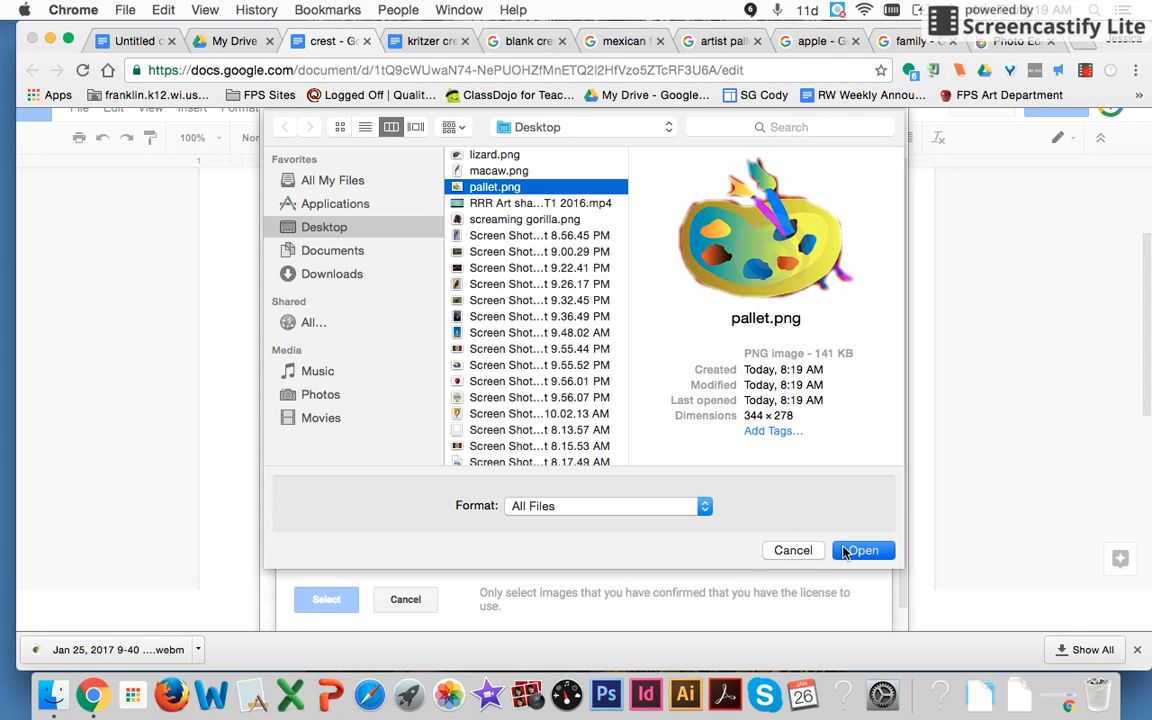
left_click(845, 551)
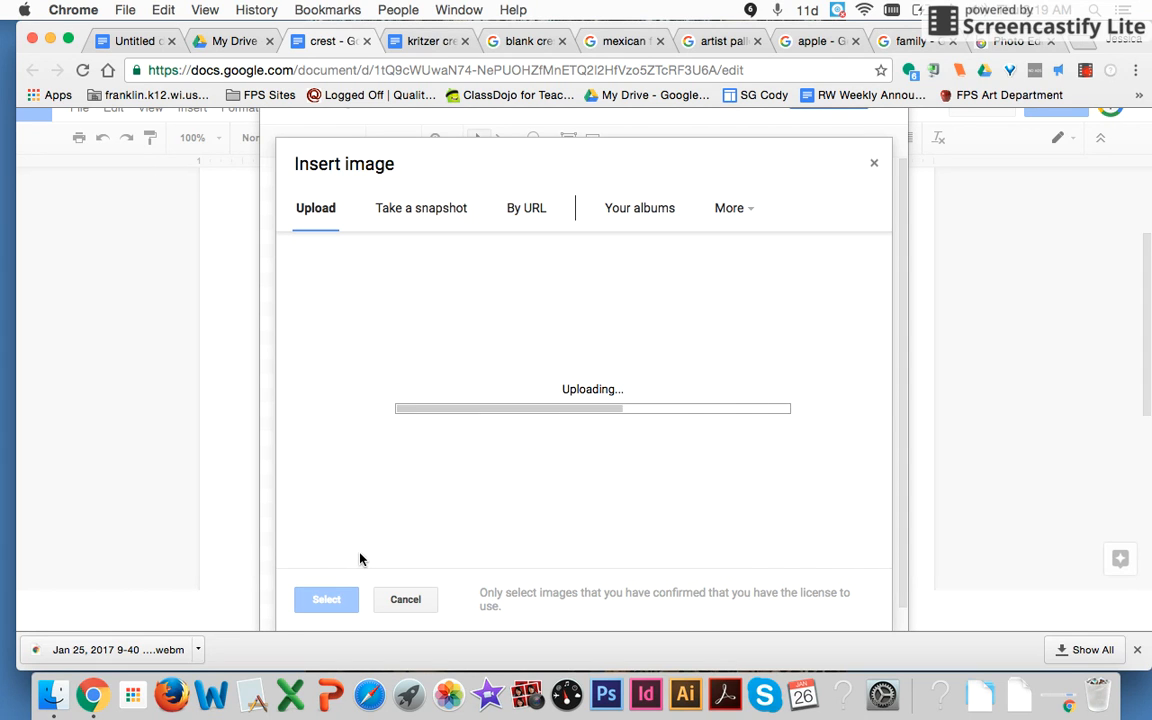
Step: Shrink the palette image and move it into the shield's lower-right quarter
left_click_drag(712, 258, 568, 331)
left_click_drag(677, 218, 562, 418)
left_click(666, 527)
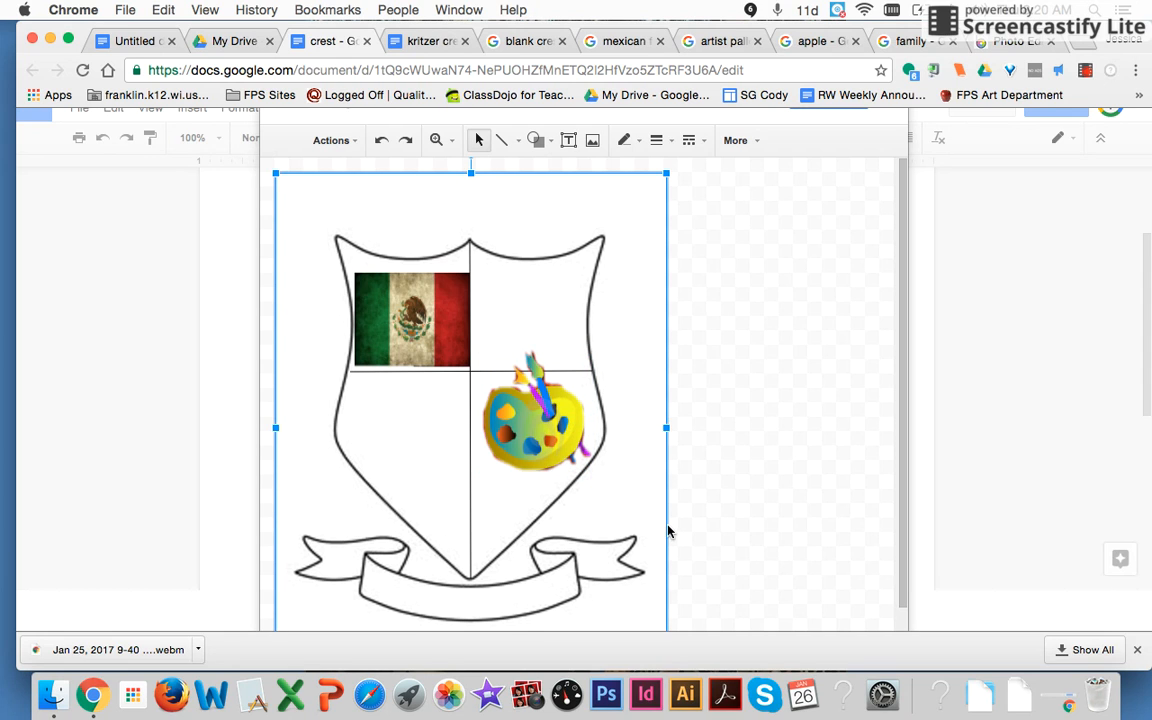
left_click(1024, 43)
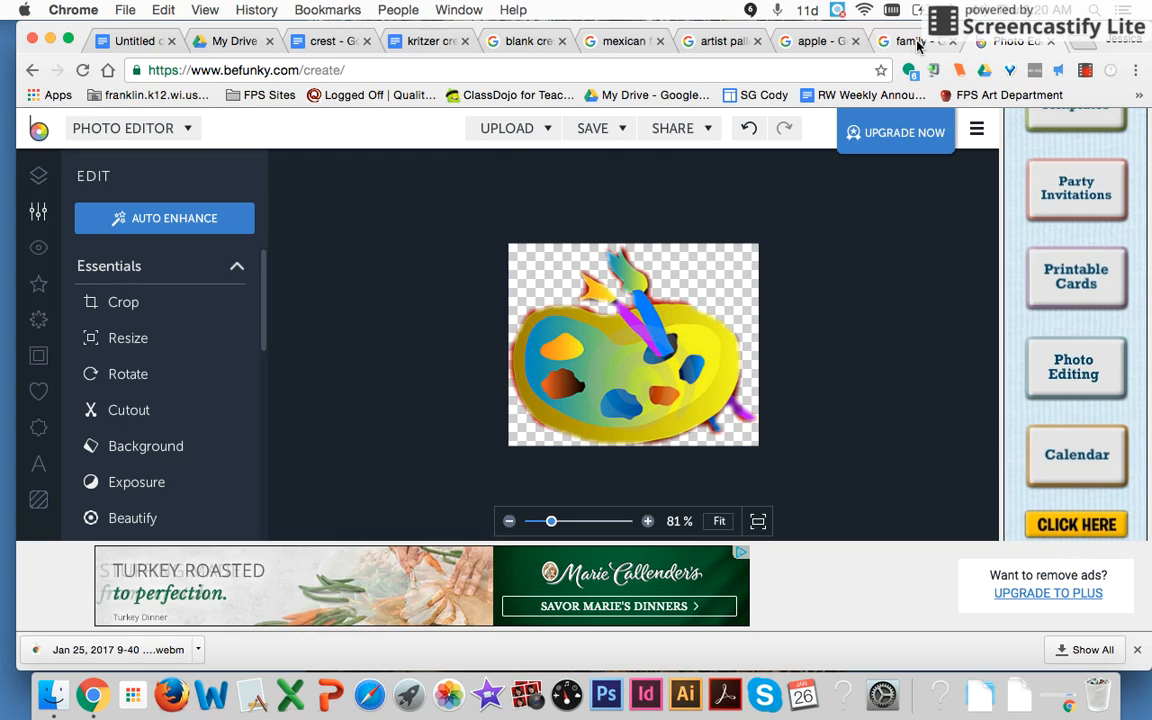
left_click(323, 42)
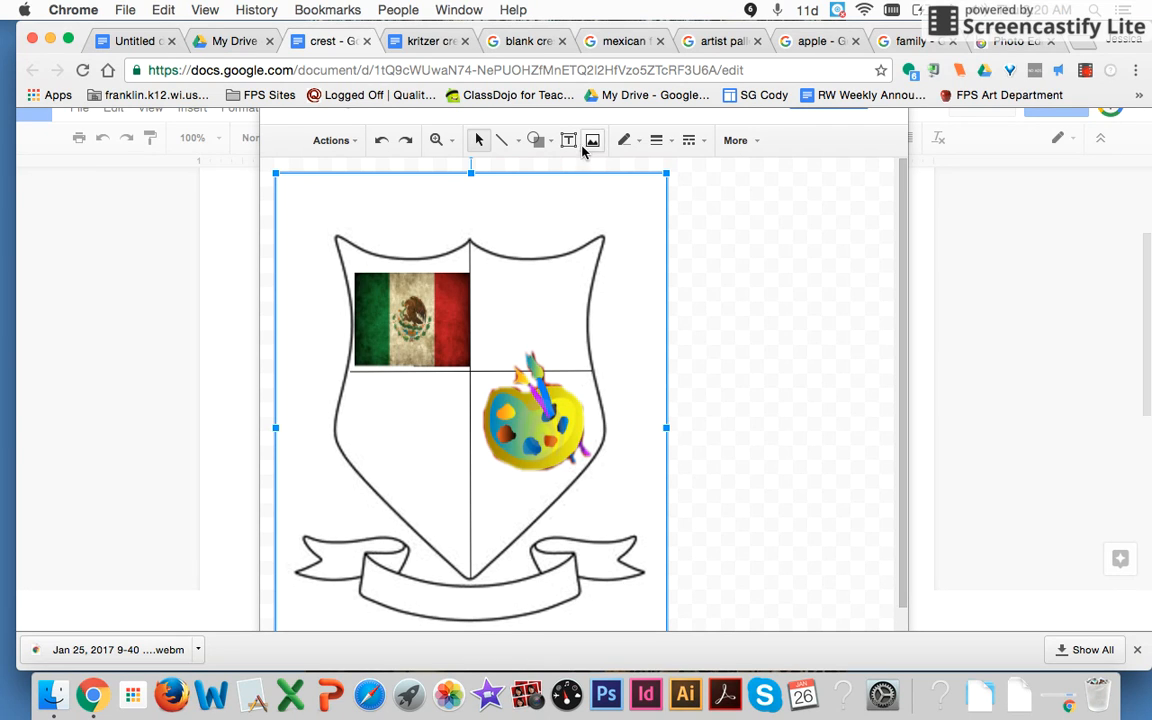
Step: Add a text box with the family's last name in capitals and position it on the banner below the shield
left_click(738, 265)
left_click(570, 140)
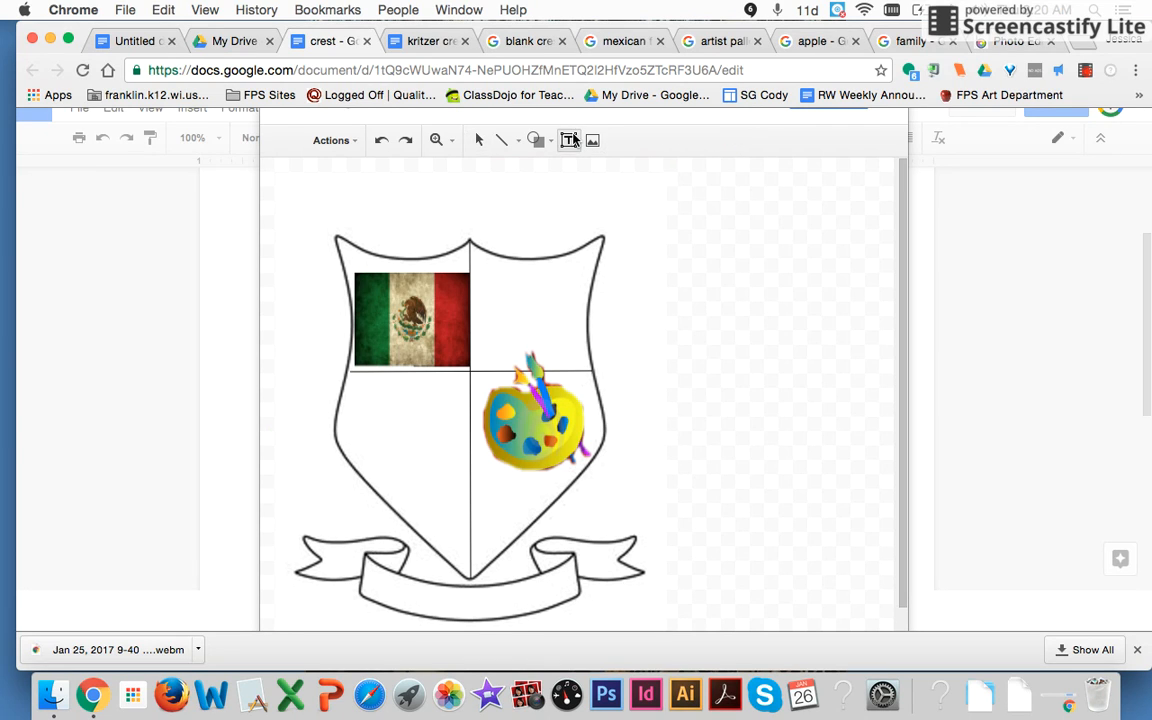
left_click(386, 595)
type("KRITZER")
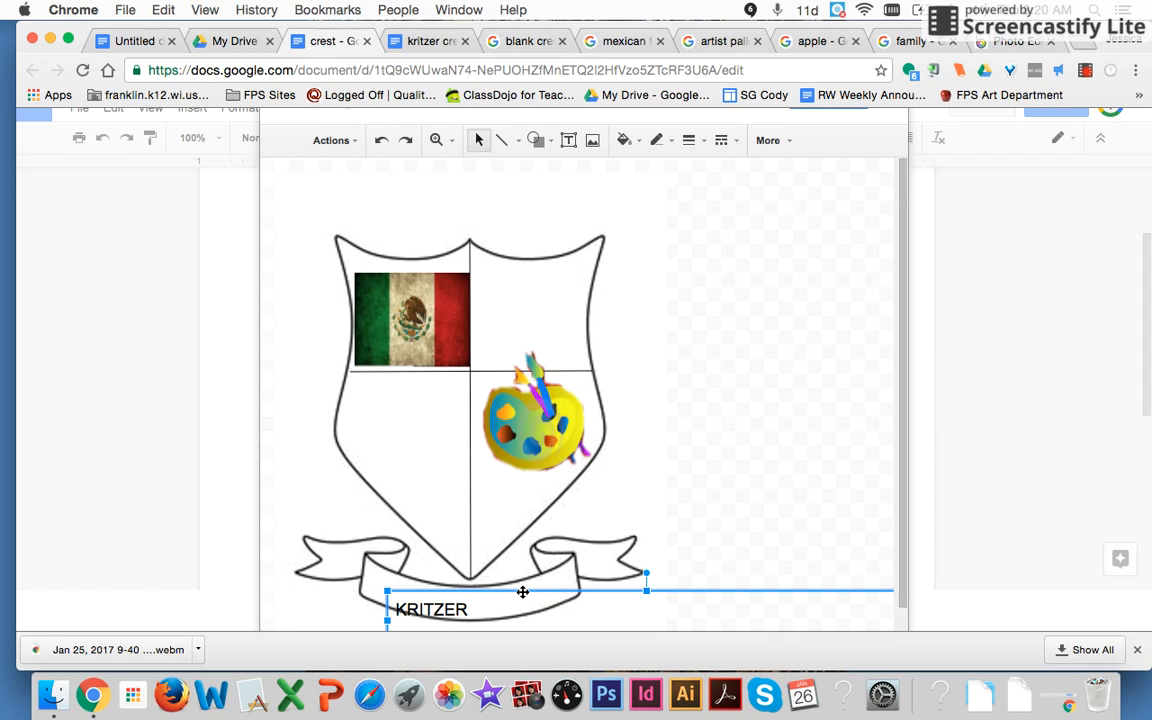
scroll(522, 592, "down", 1)
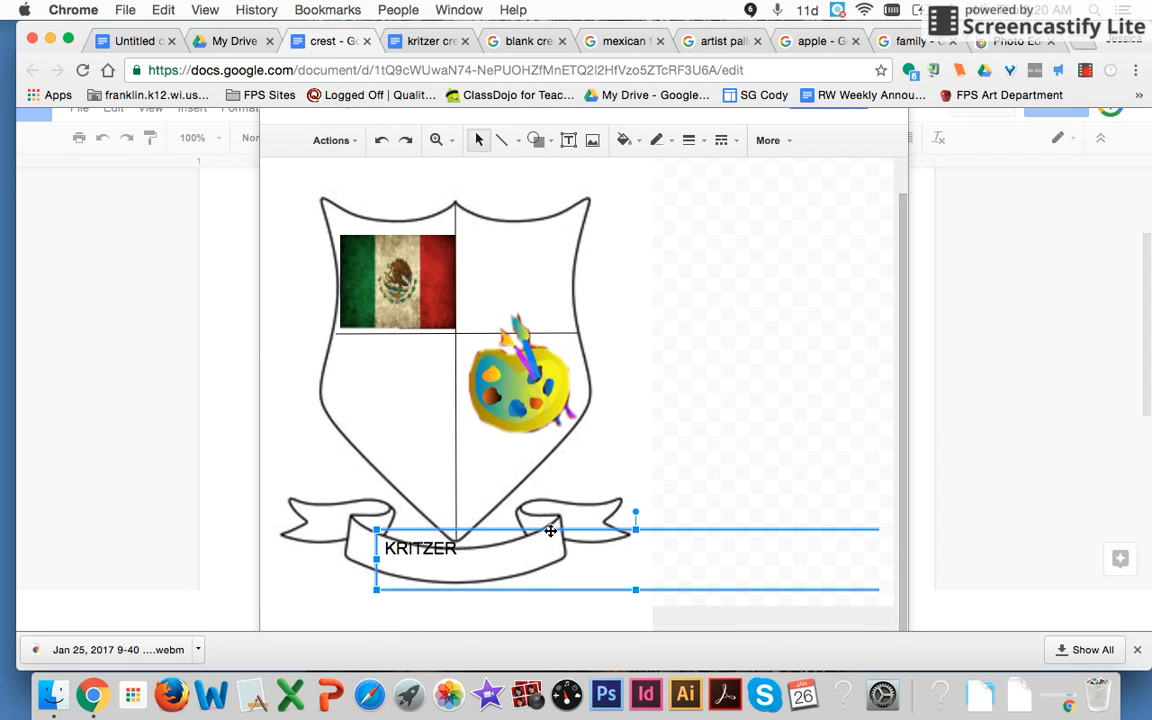
left_click_drag(550, 530, 566, 541)
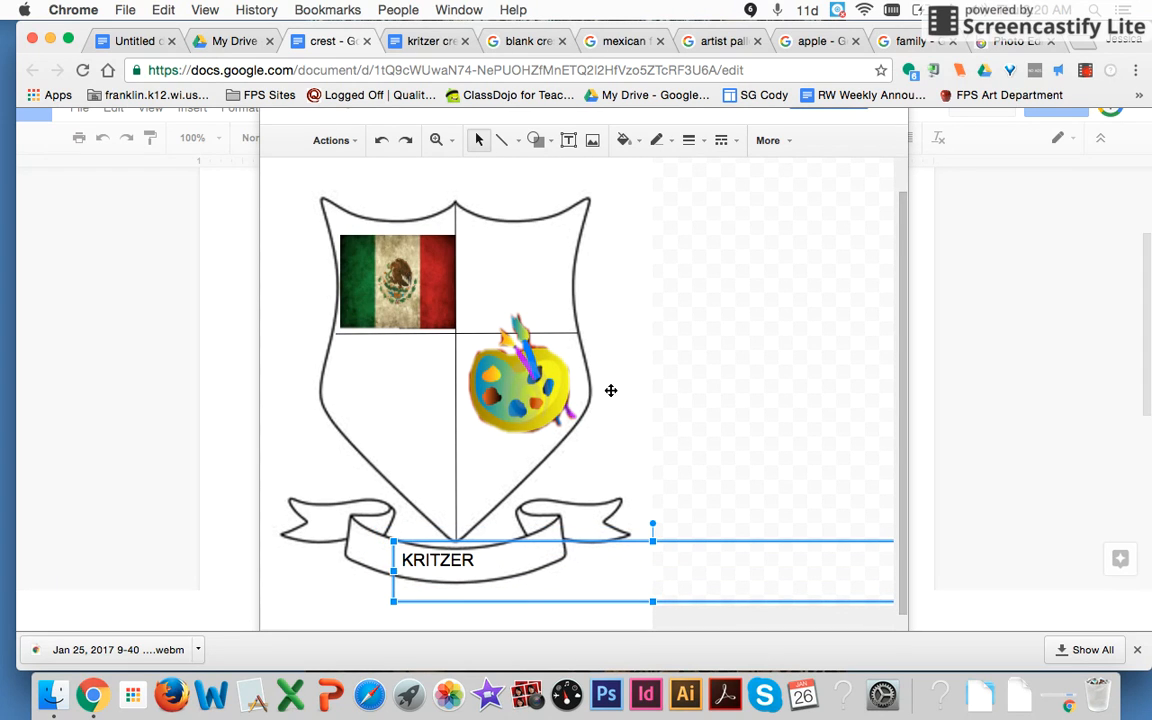
Step: Change the font of the banner's name text to Corsiva
left_click(625, 141)
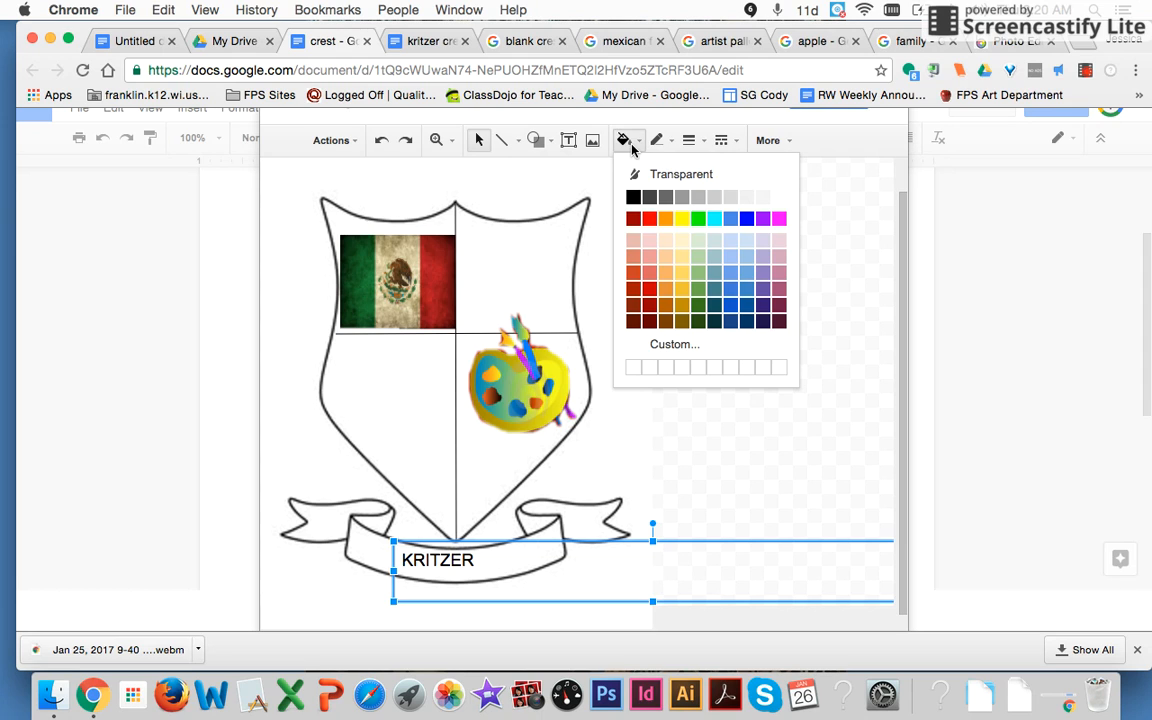
left_click(629, 144)
left_click(767, 141)
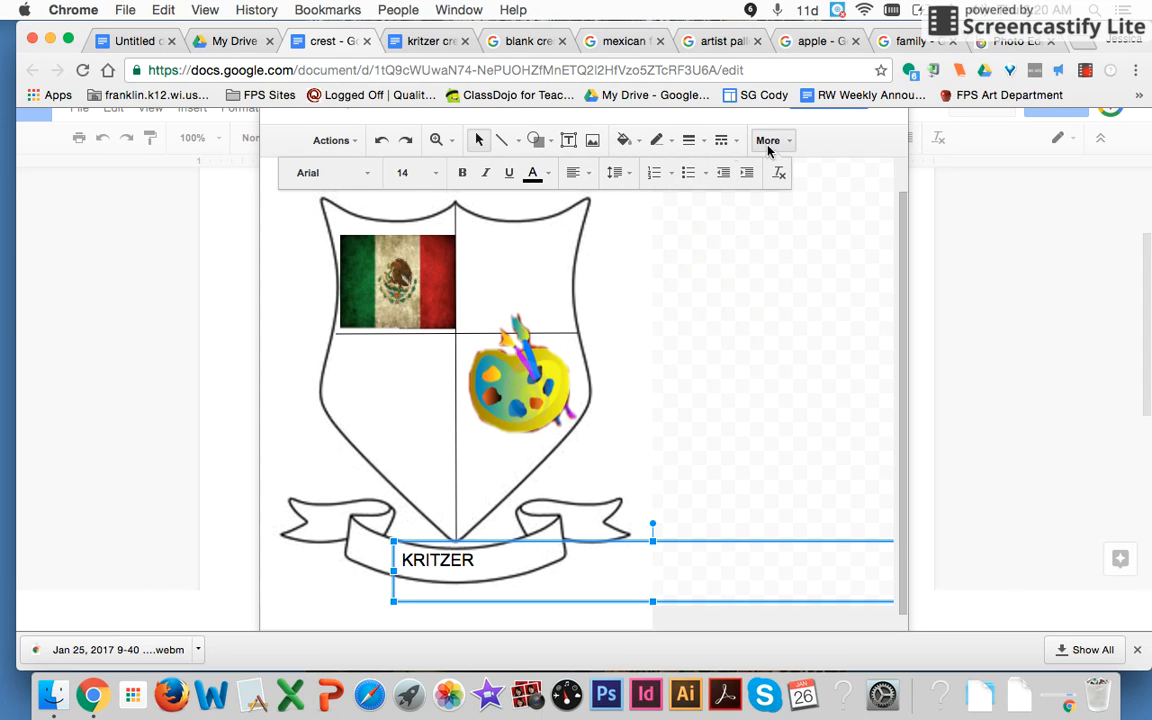
left_click(370, 172)
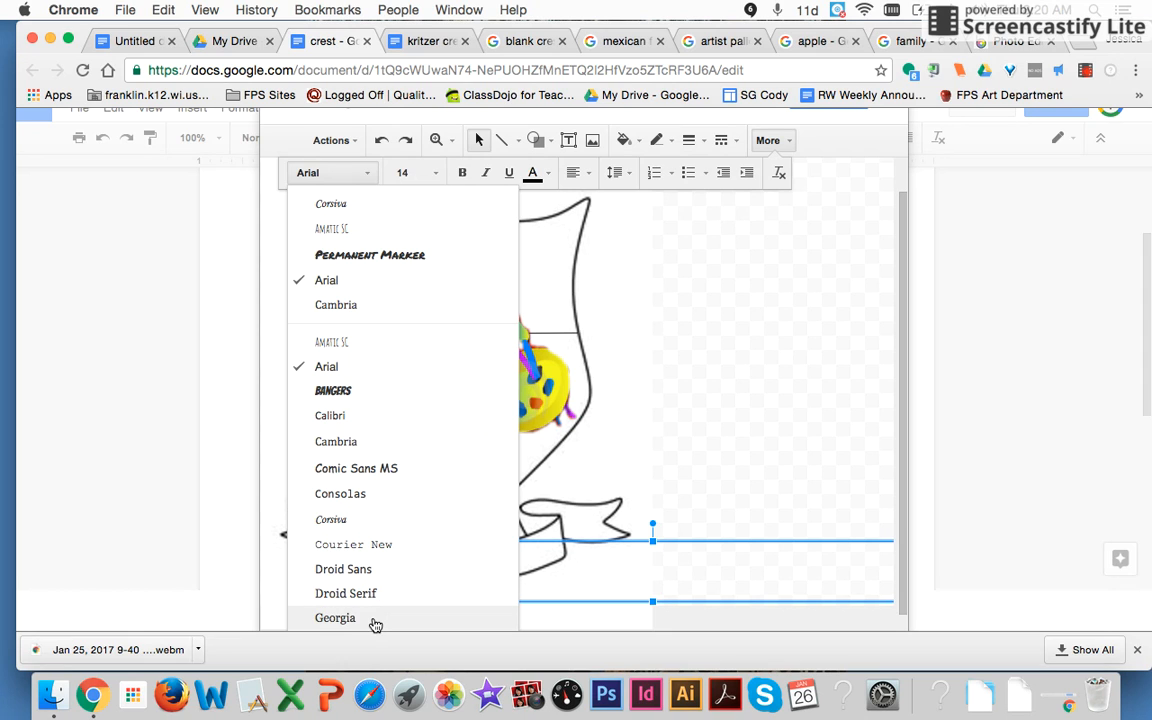
left_click(352, 521)
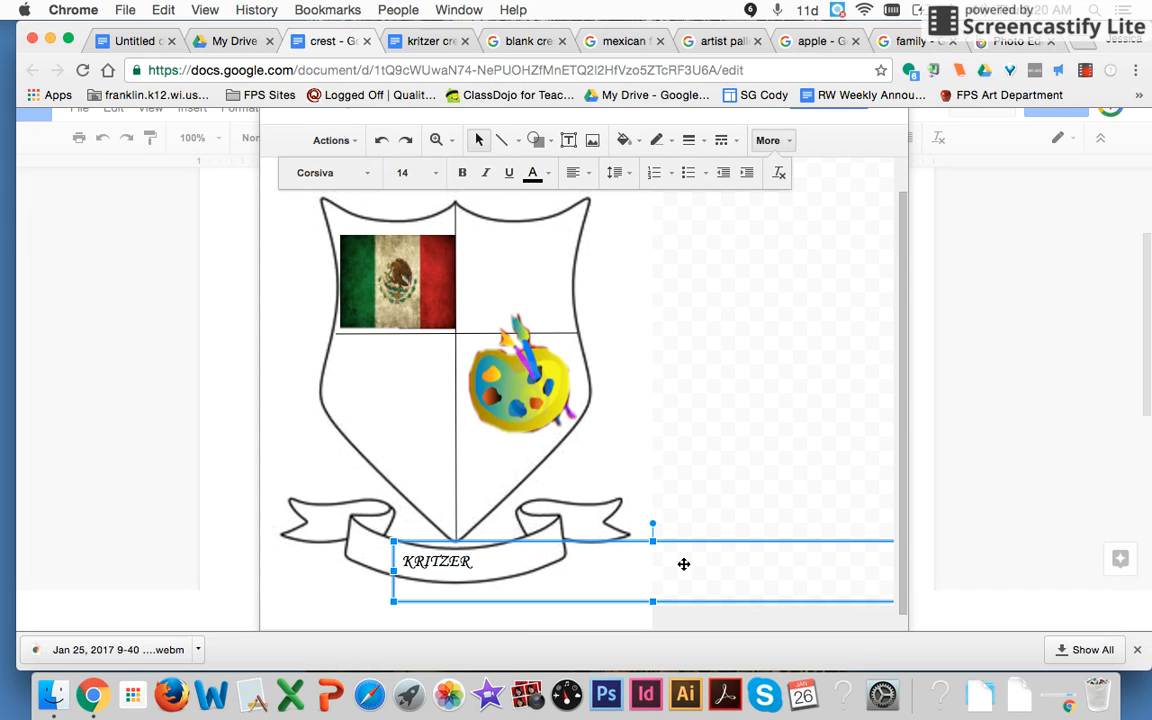
Step: Nudge the name text box slightly to the right so the name sits centred on the banner
key("Right")
key("Right")
key("Down")
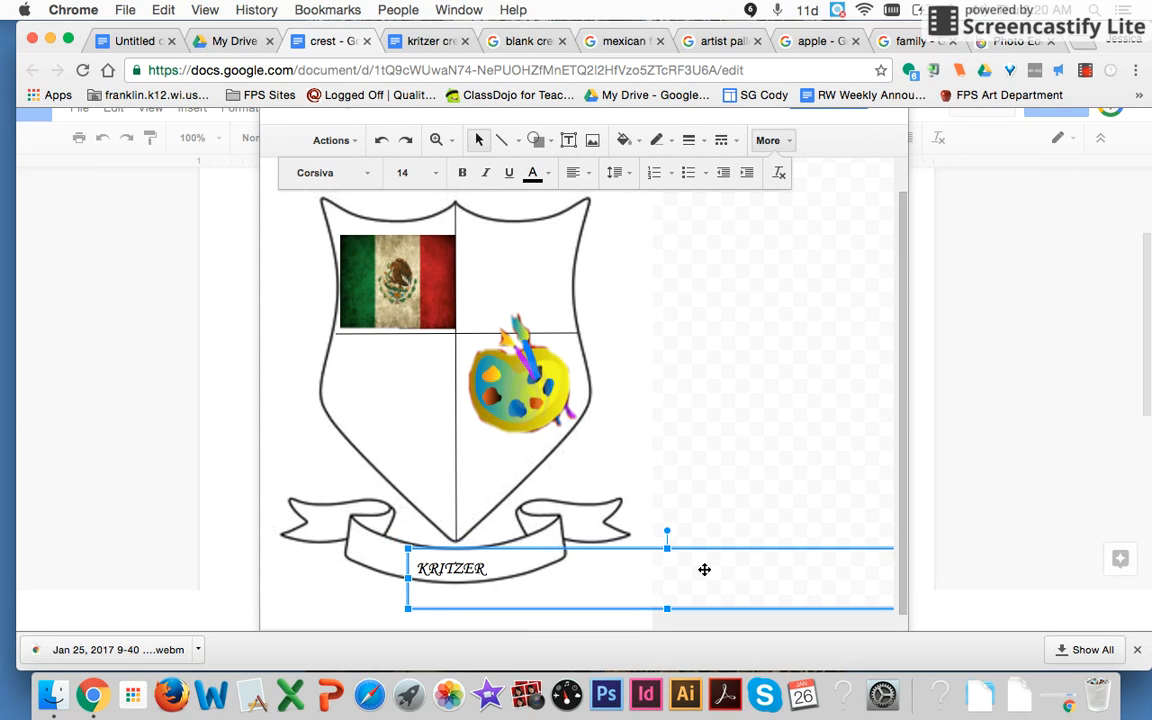
key("Up")
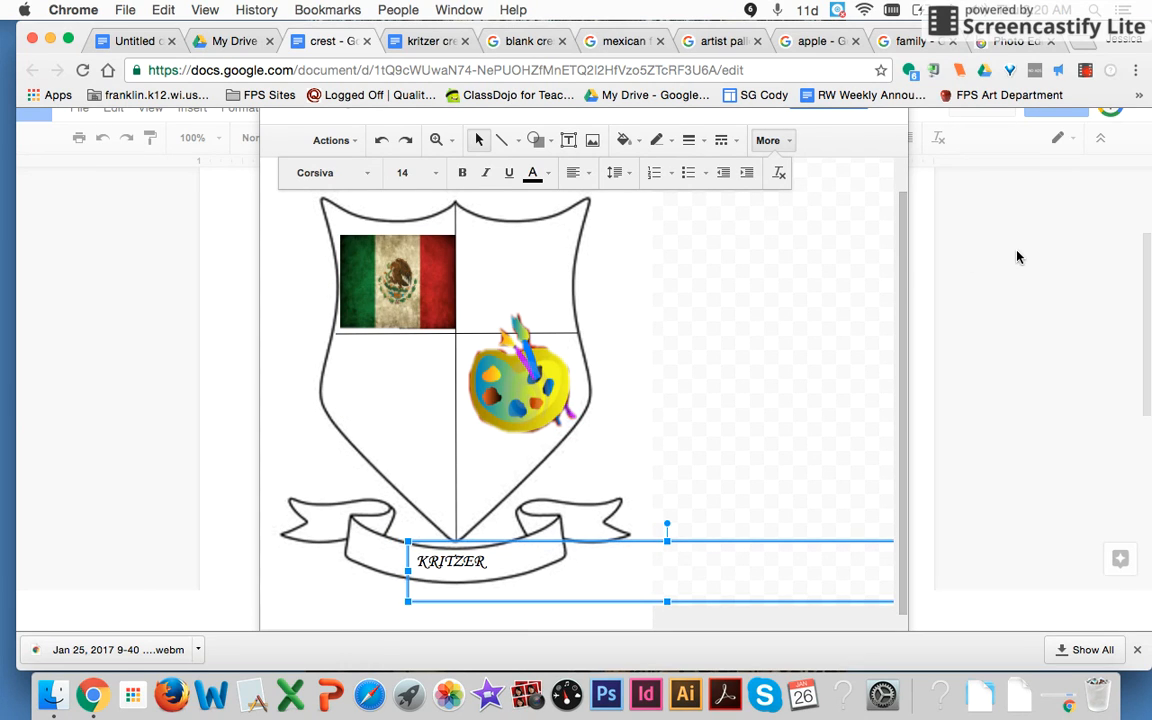